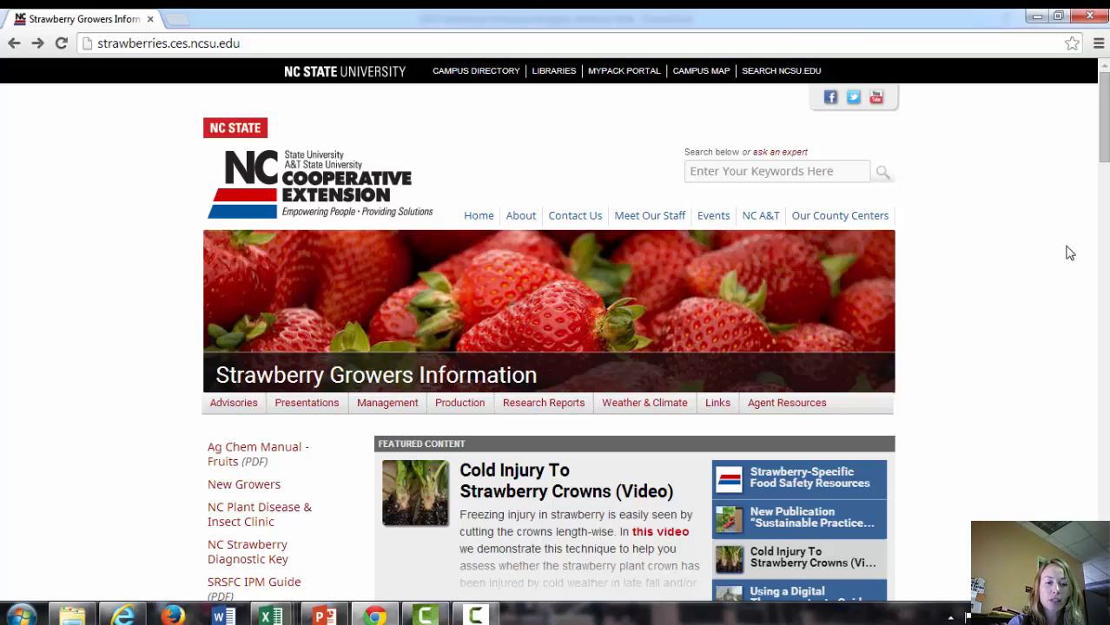
Switch to Excel and bring up the workbook Strawberry Budget Program Conventional 03-03-15 Locked.
mouse_move(271, 616)
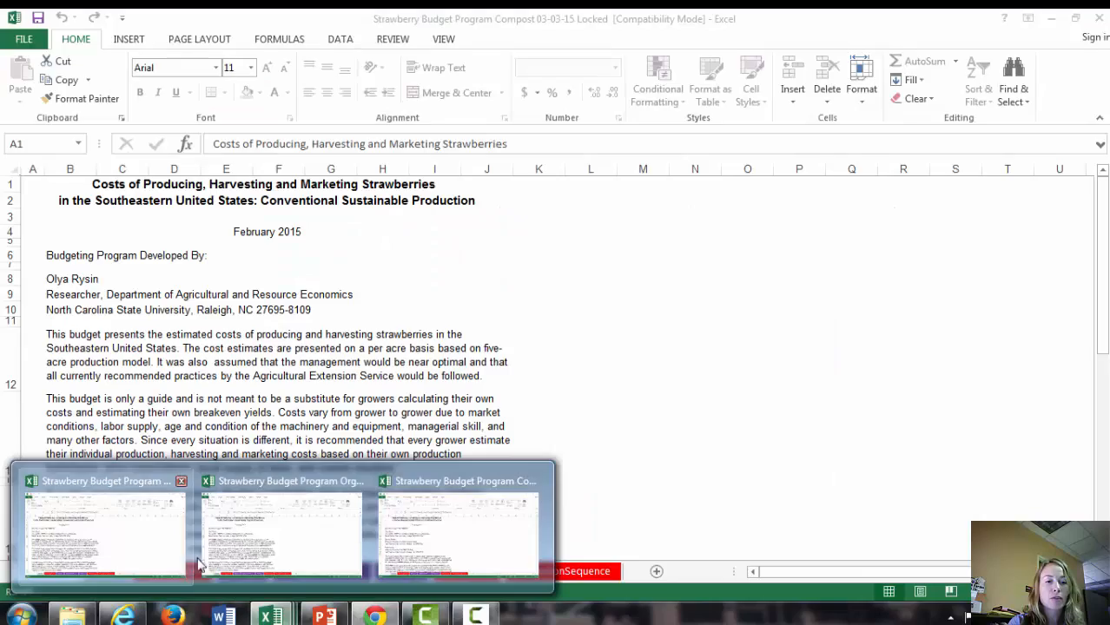
mouse_move(292, 547)
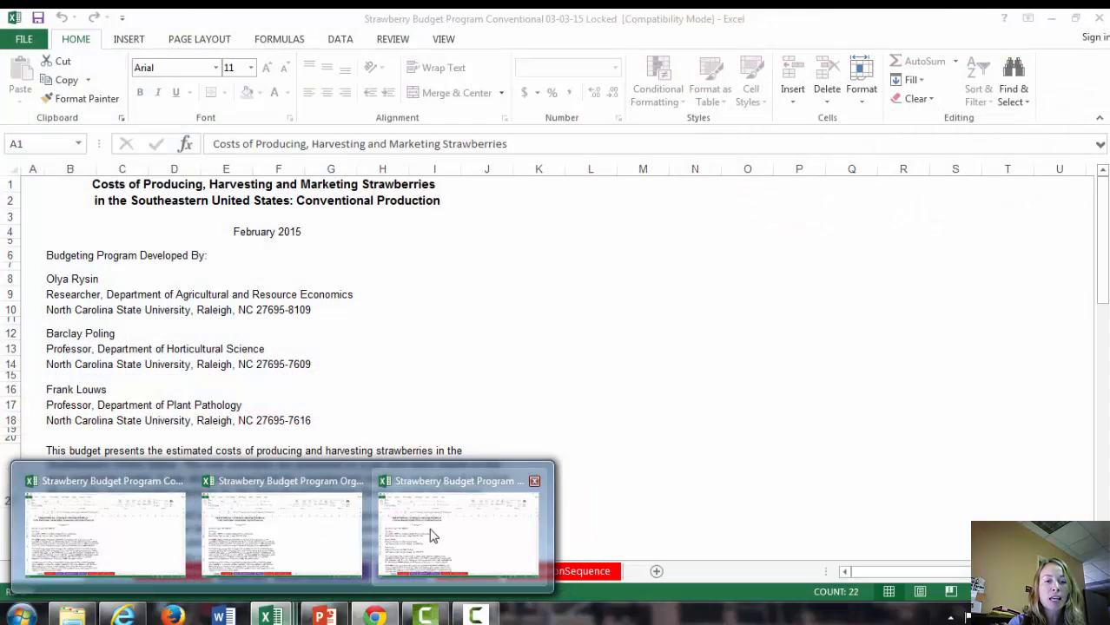
mouse_move(169, 533)
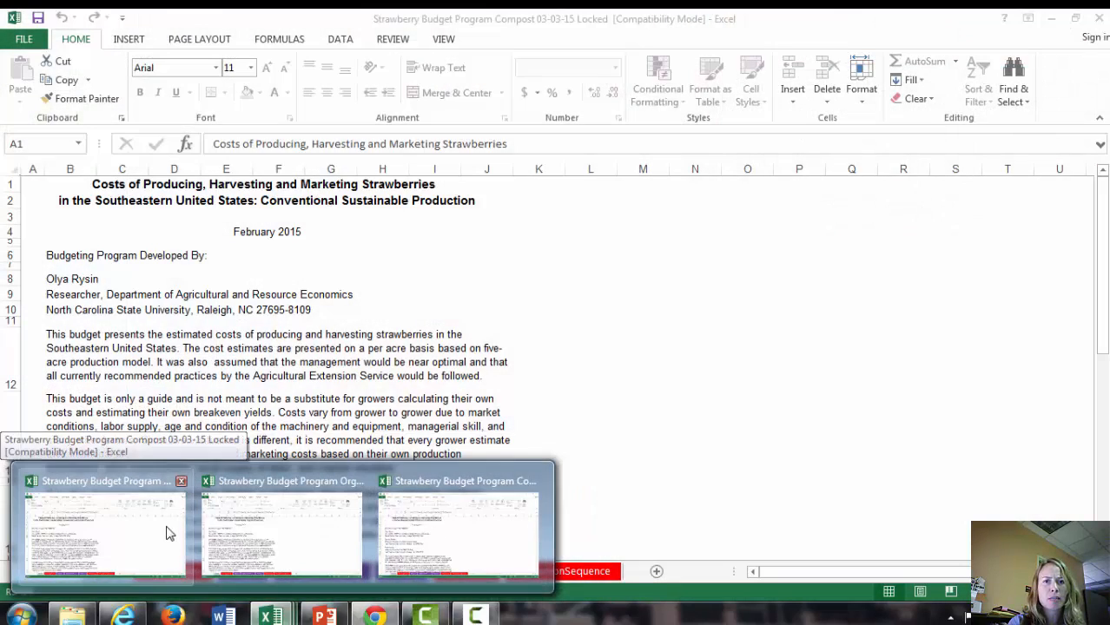
mouse_move(328, 522)
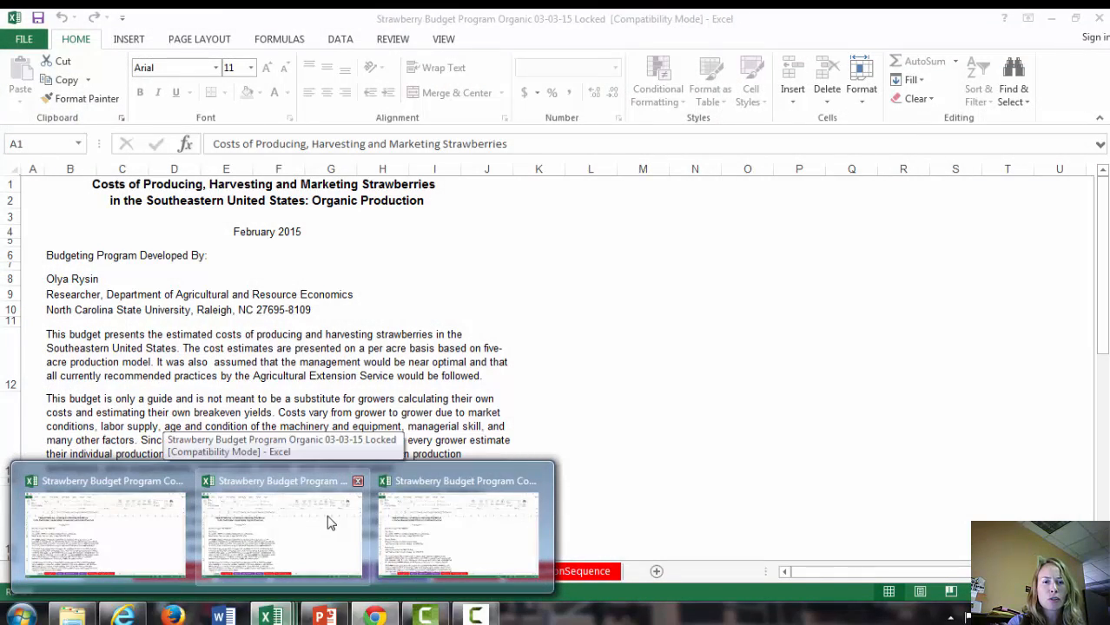
mouse_move(426, 549)
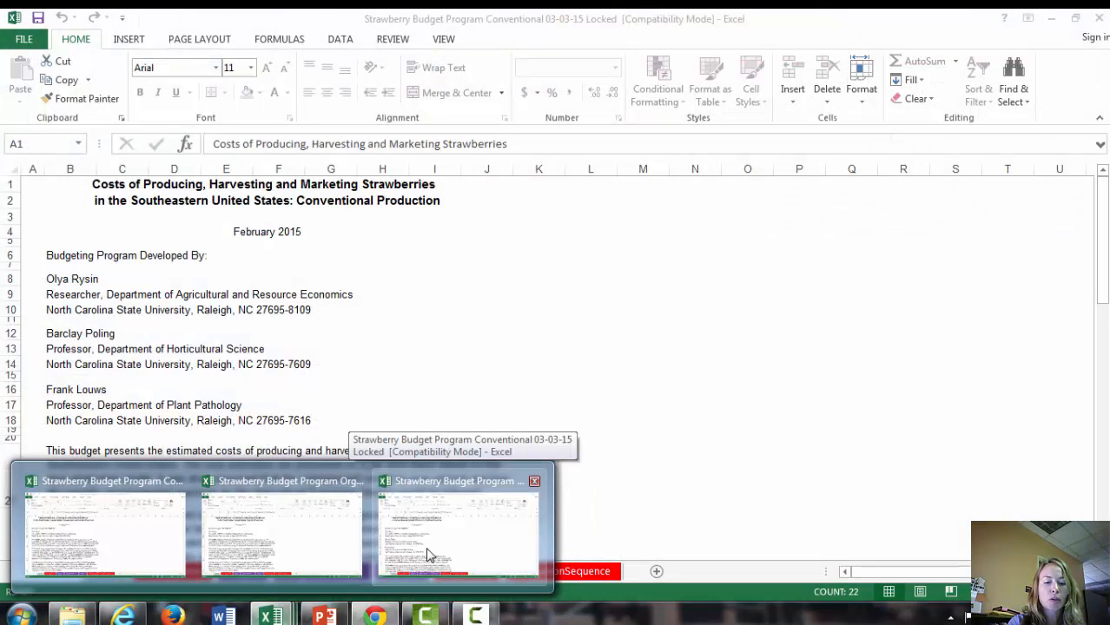
left_click(426, 554)
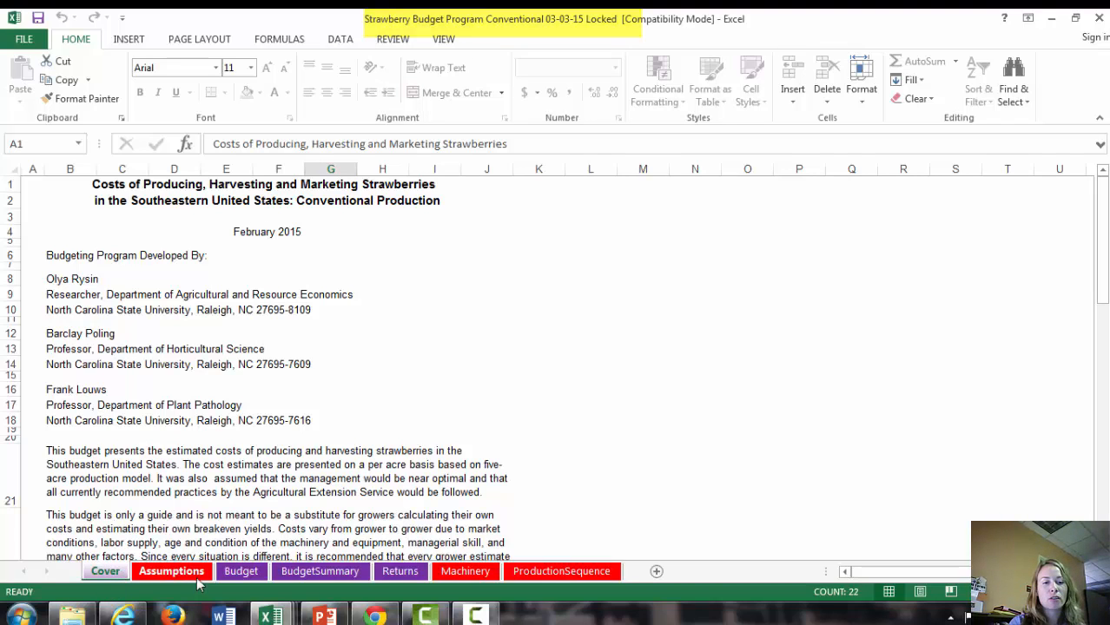
Look through the Assumptions, Budget, BudgetSummary, Machinery and ProductionSequence sheets, returning to the Cover sheet.
left_click(171, 571)
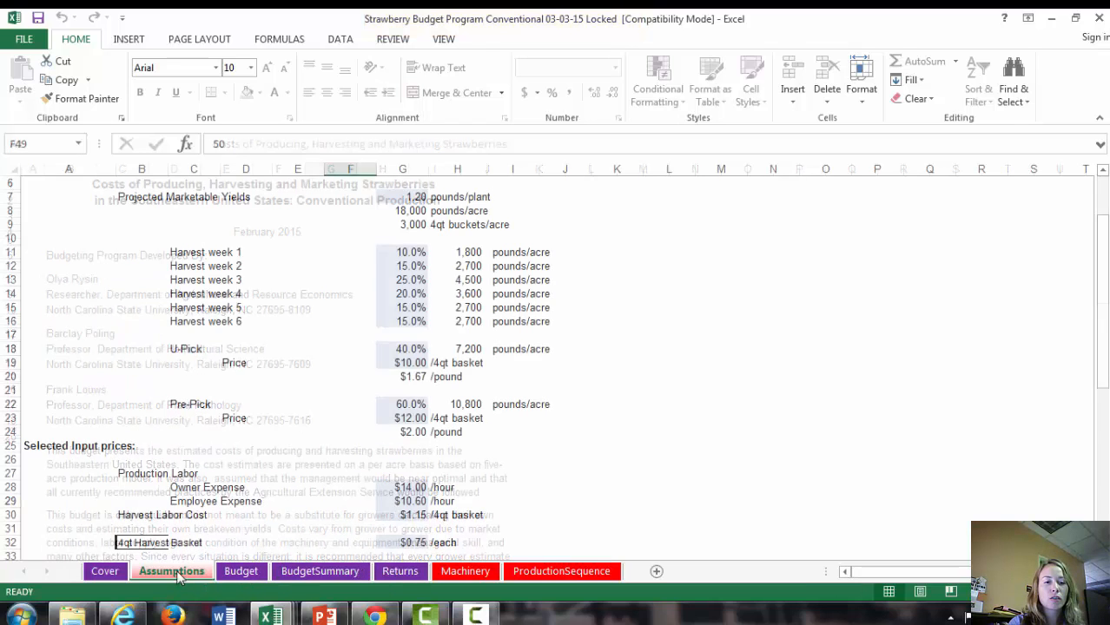
left_click(241, 571)
left_click(313, 574)
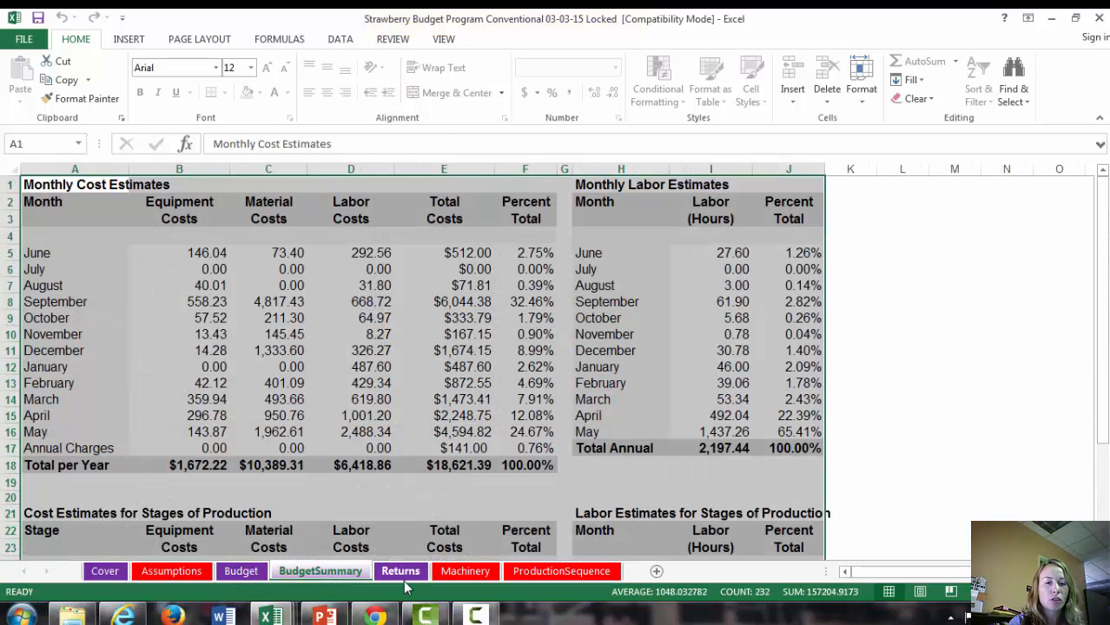
left_click(104, 572)
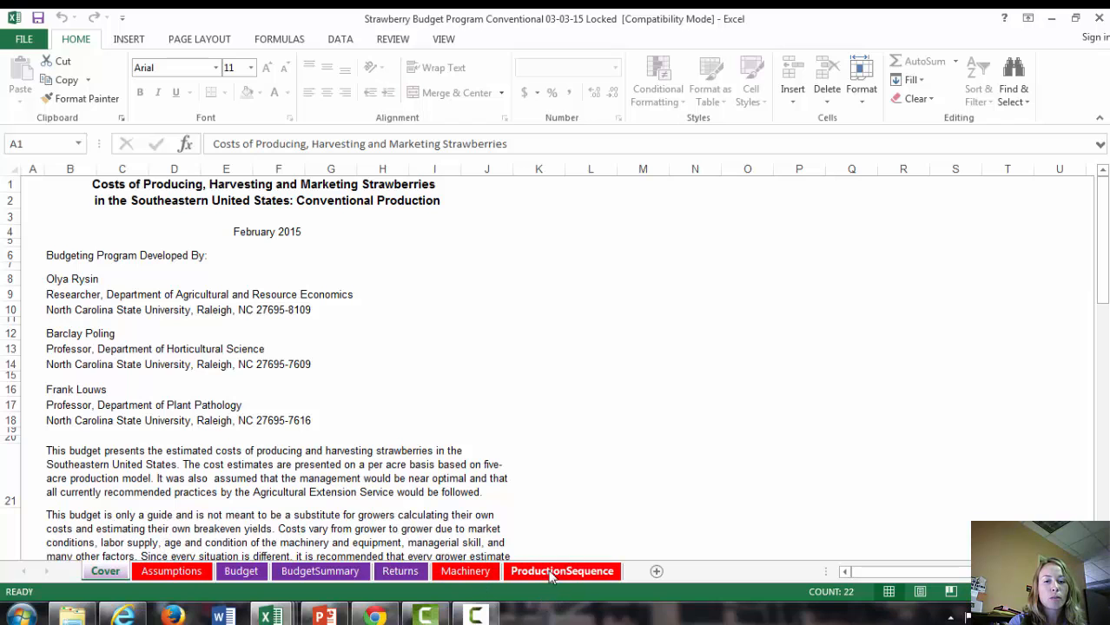
left_click(194, 575)
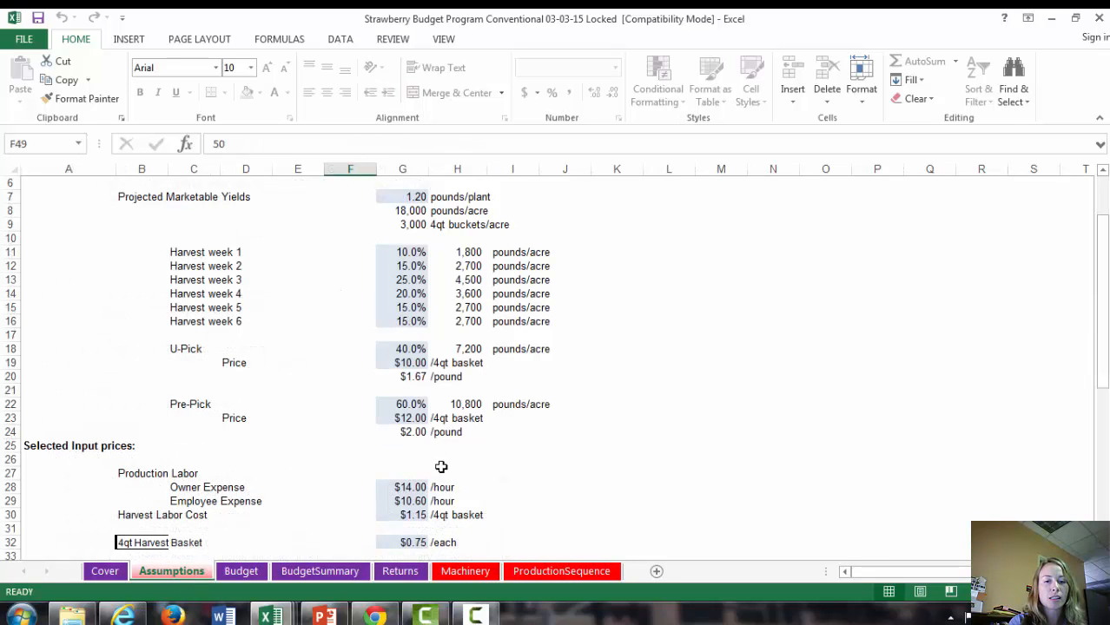
left_click(465, 573)
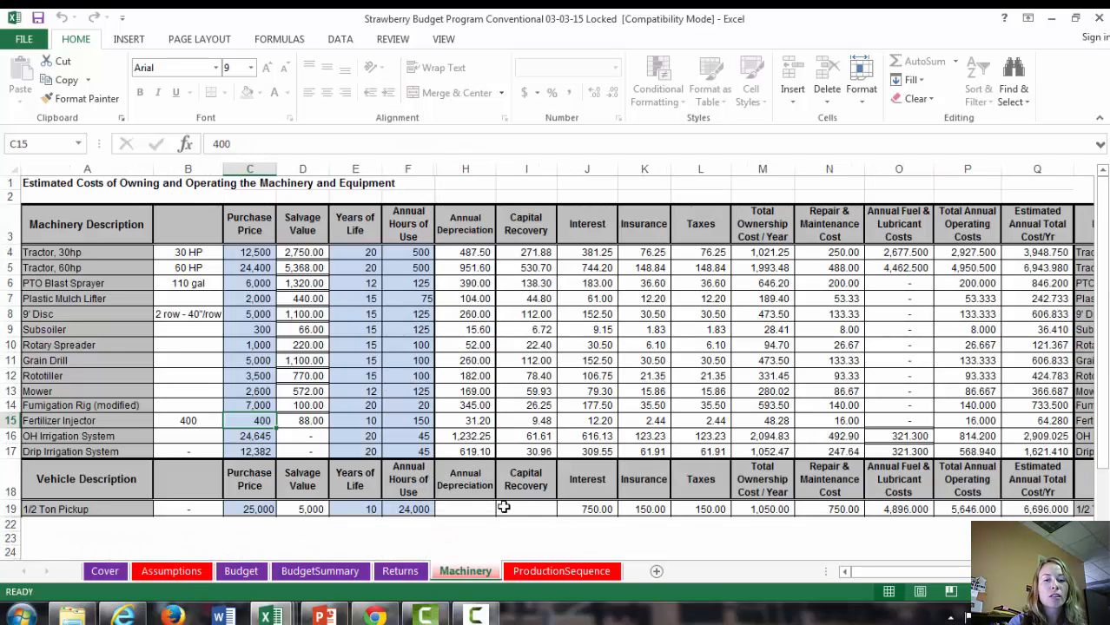
left_click(570, 573)
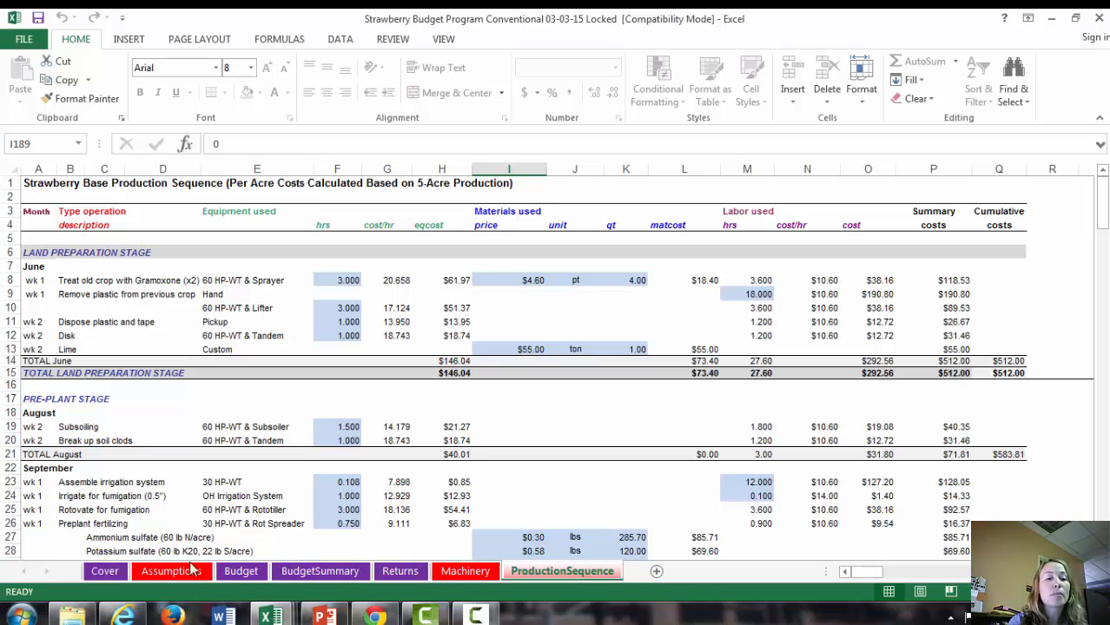
left_click(104, 576)
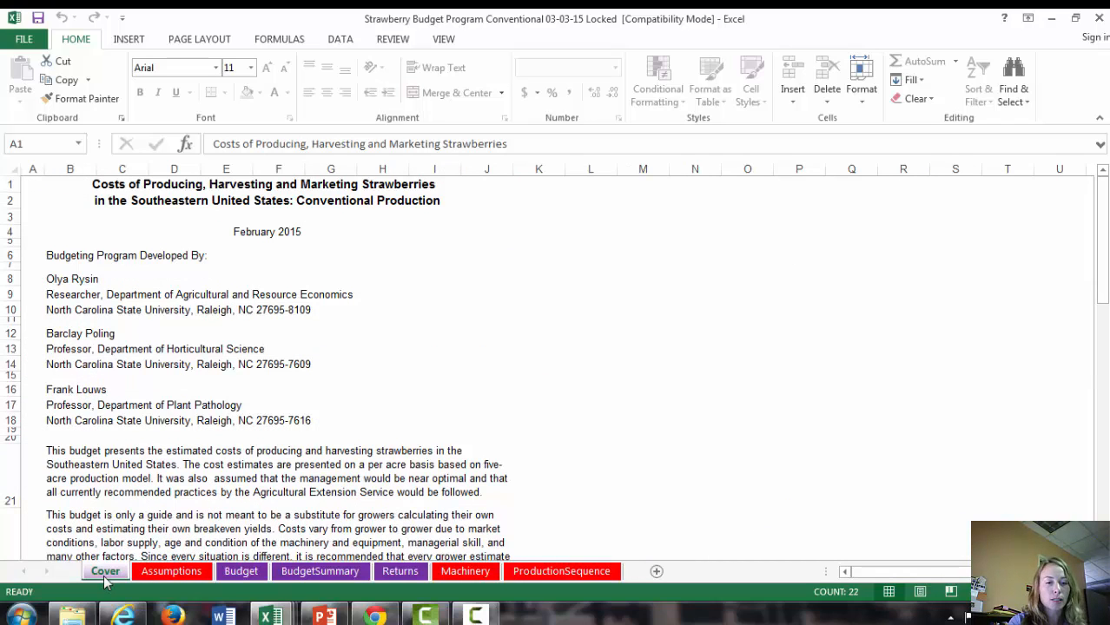
Set the plants per acre to 17,000 in the marketing assumptions of the Assumptions sheet.
left_click(178, 571)
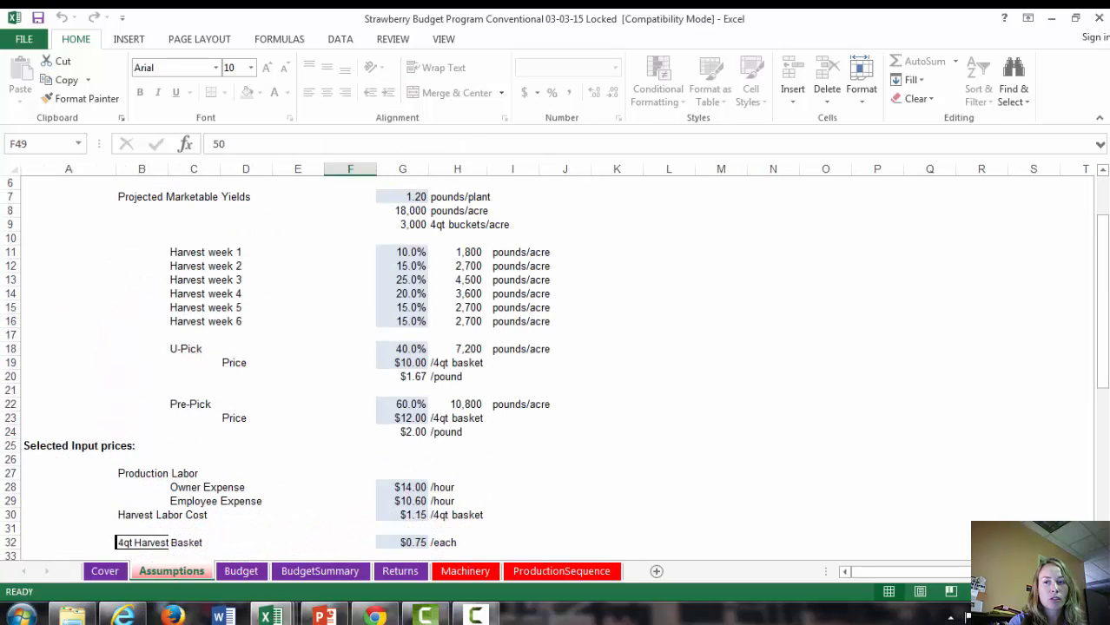
left_click_drag(1107, 346, 1107, 278)
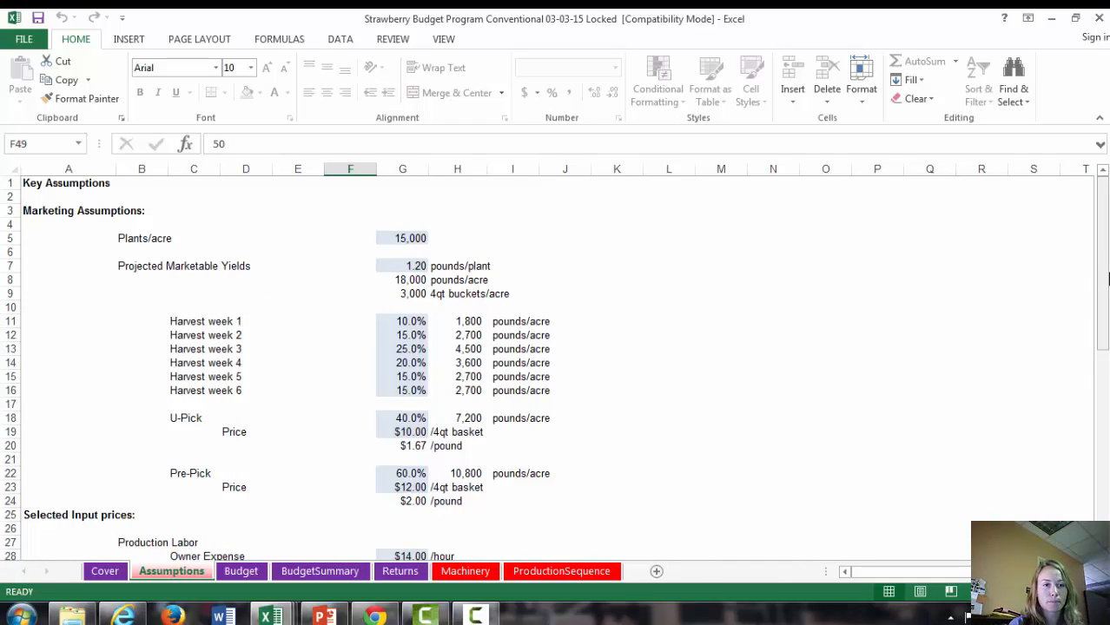
left_click(411, 239)
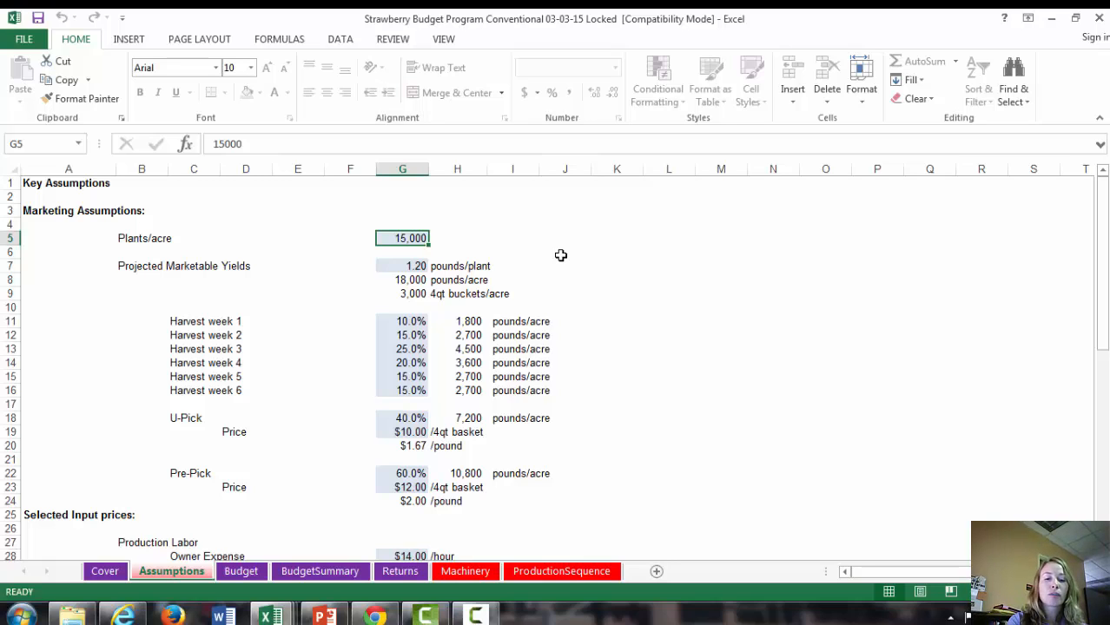
type("17000")
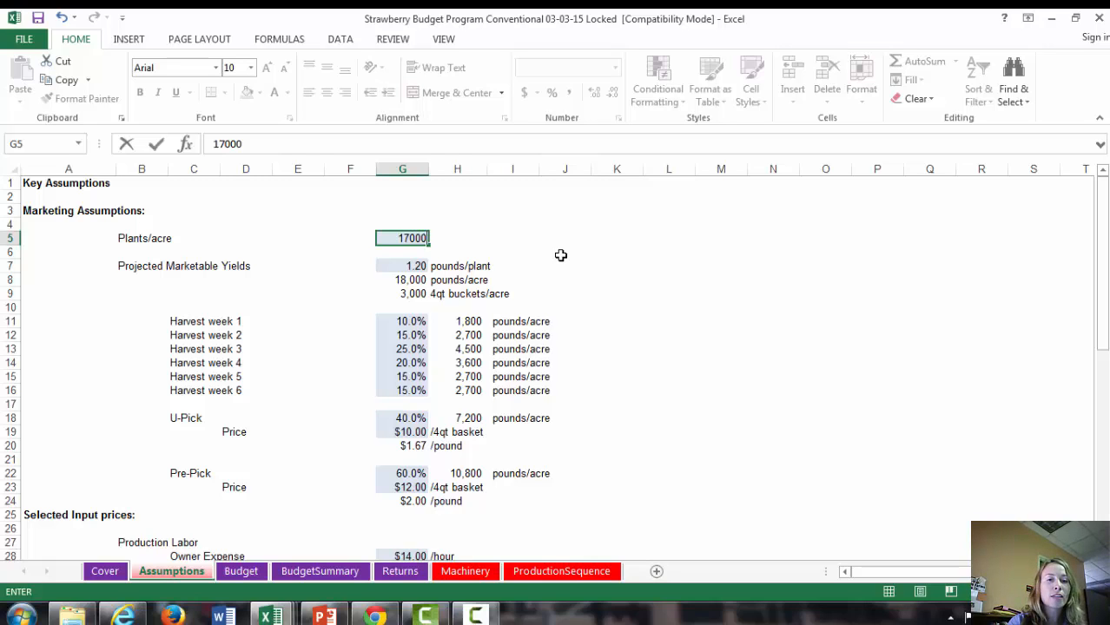
key("Return")
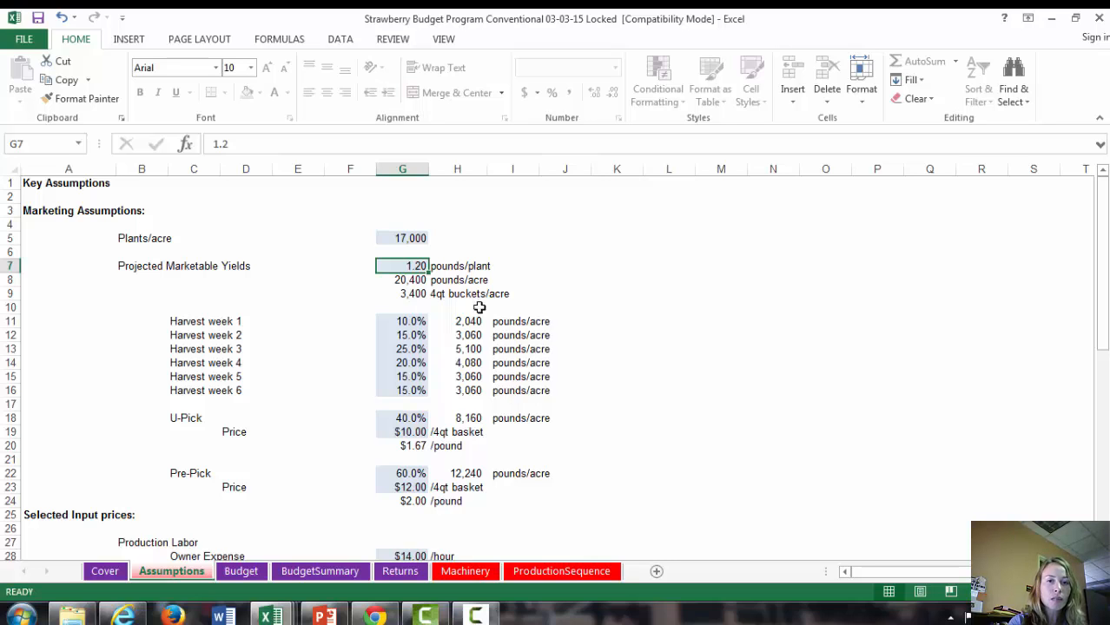
Set the plants per acre in the marketing assumptions to 15,000.
left_click(408, 236)
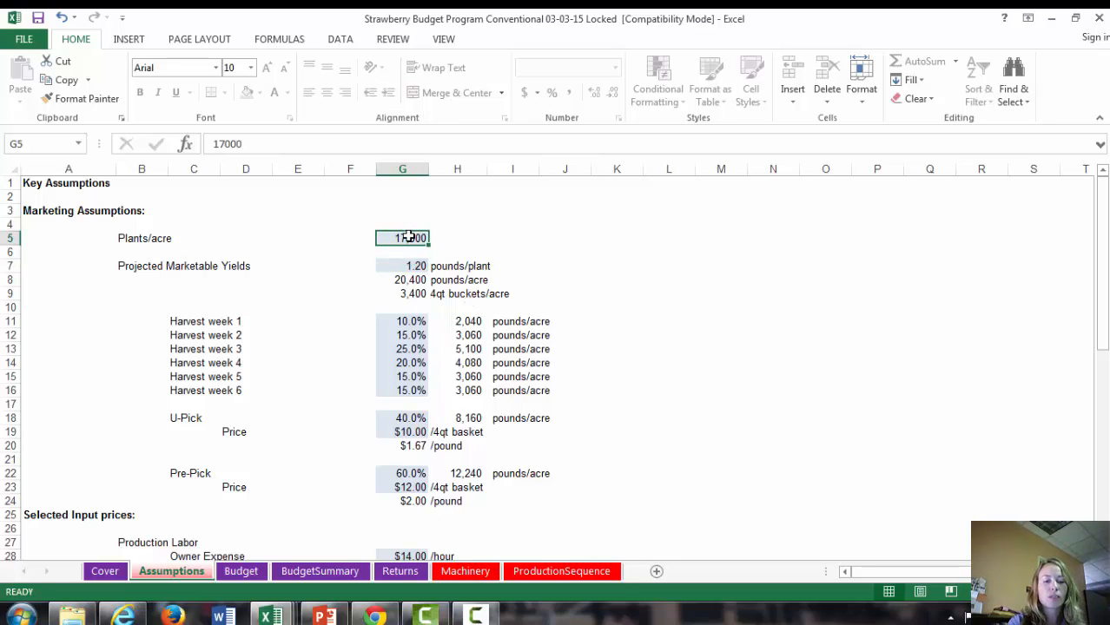
type("150")
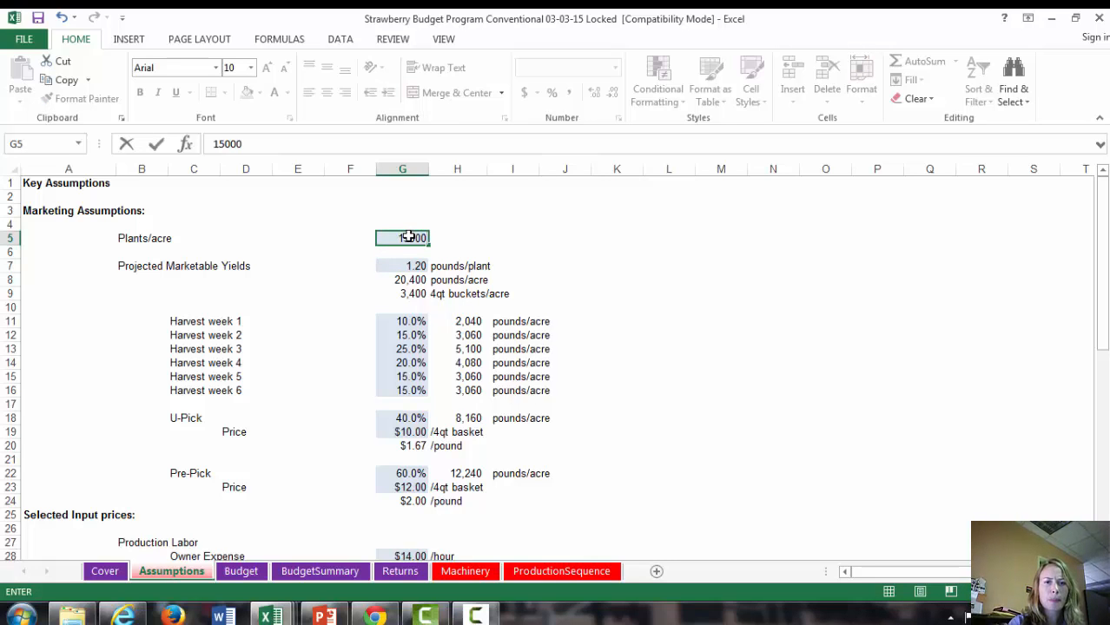
key("Return")
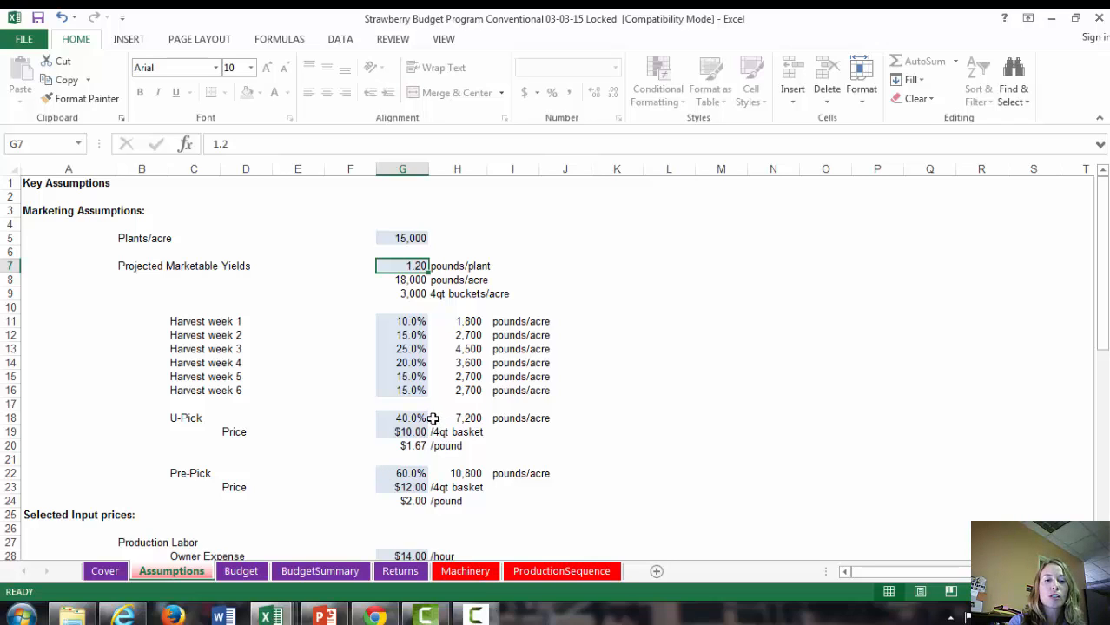
Set the U-Pick share to 60% and the Pre-Pick share to 40%, and check the estimated returns per acre.
left_click(406, 419)
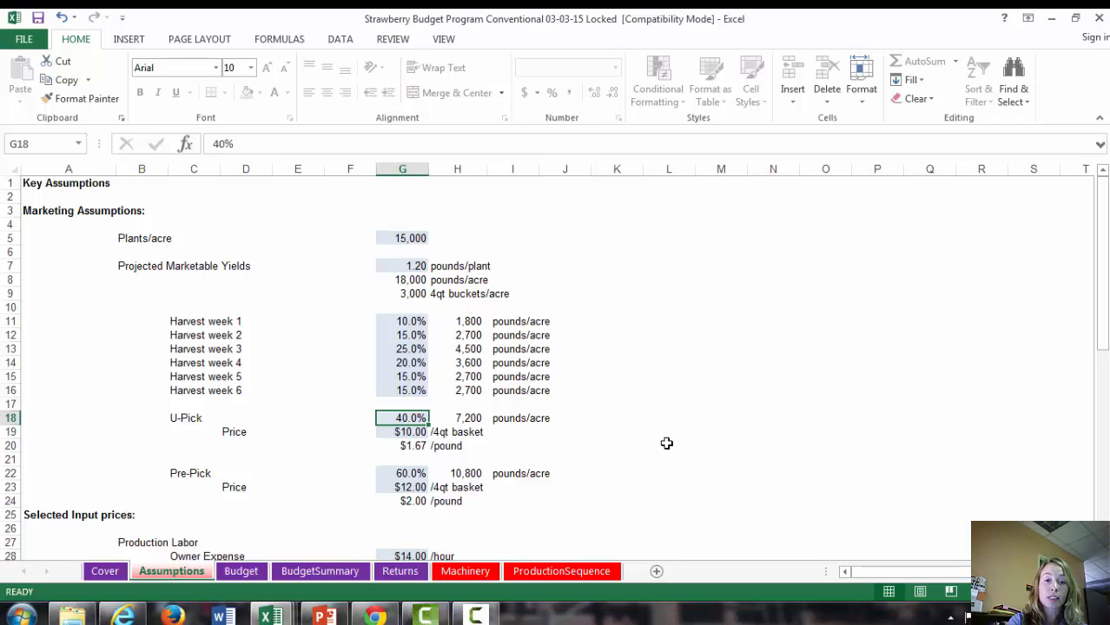
type("60")
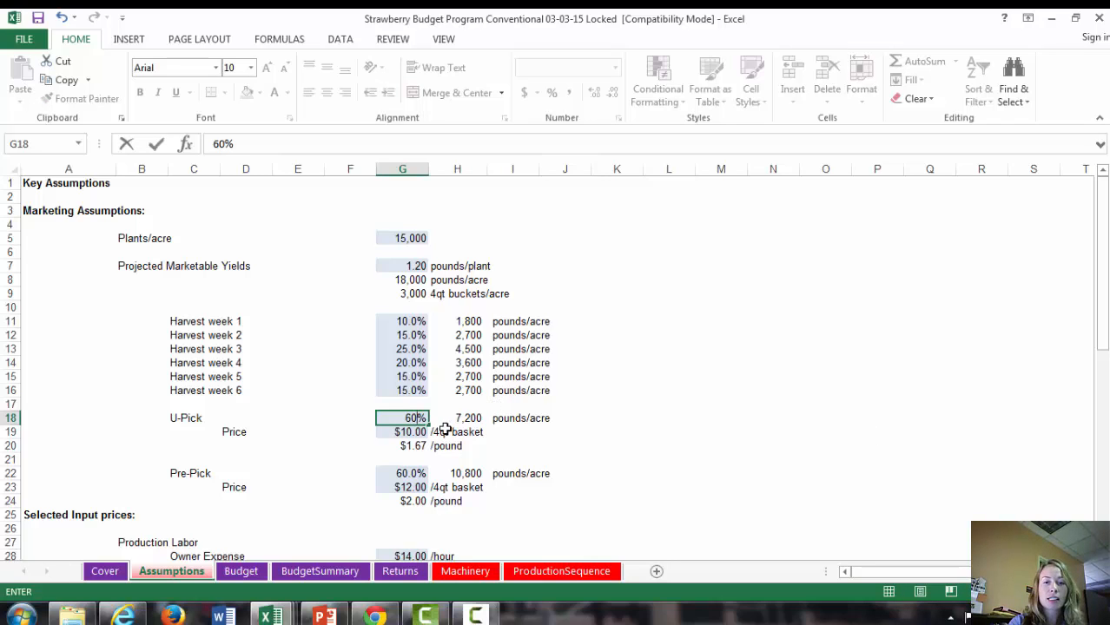
key("ctrl+Return")
key("Down")
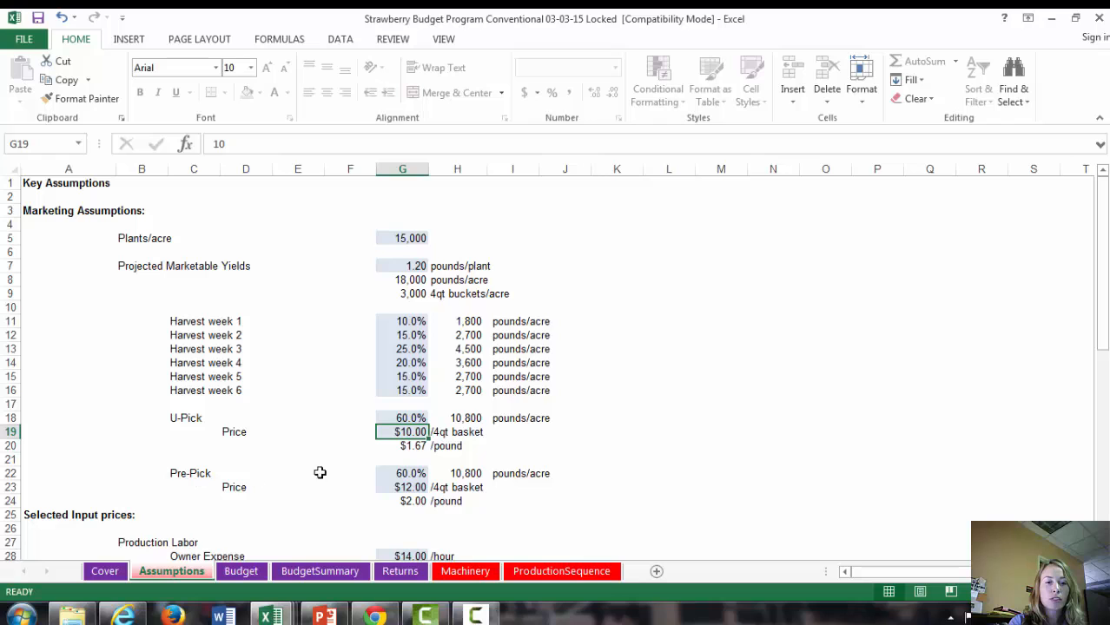
left_click(399, 473)
type("40%")
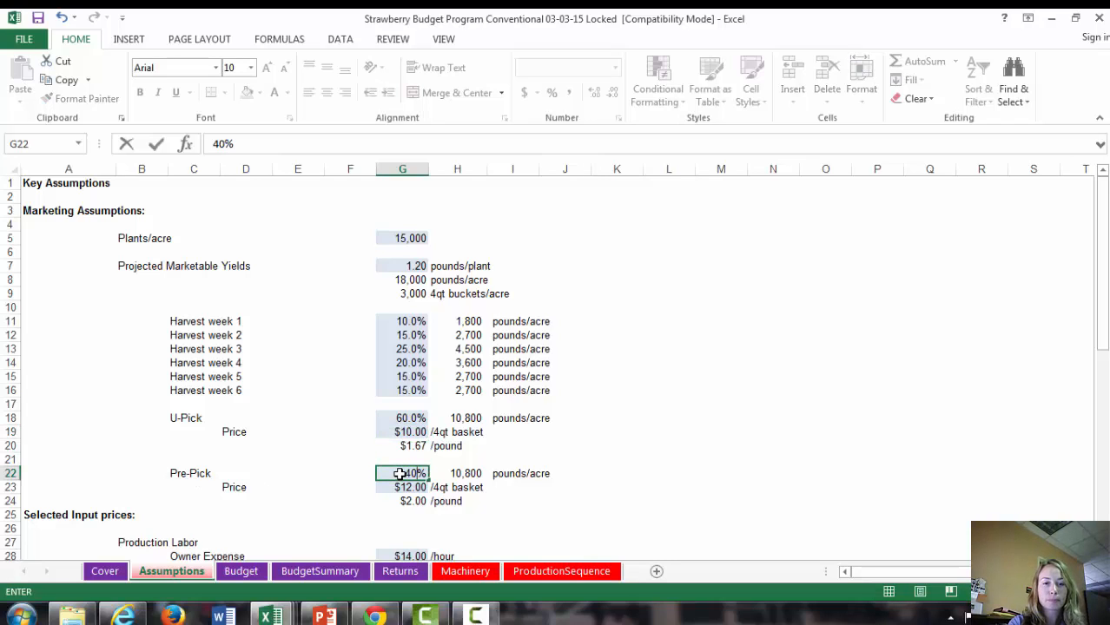
key("ctrl+Return")
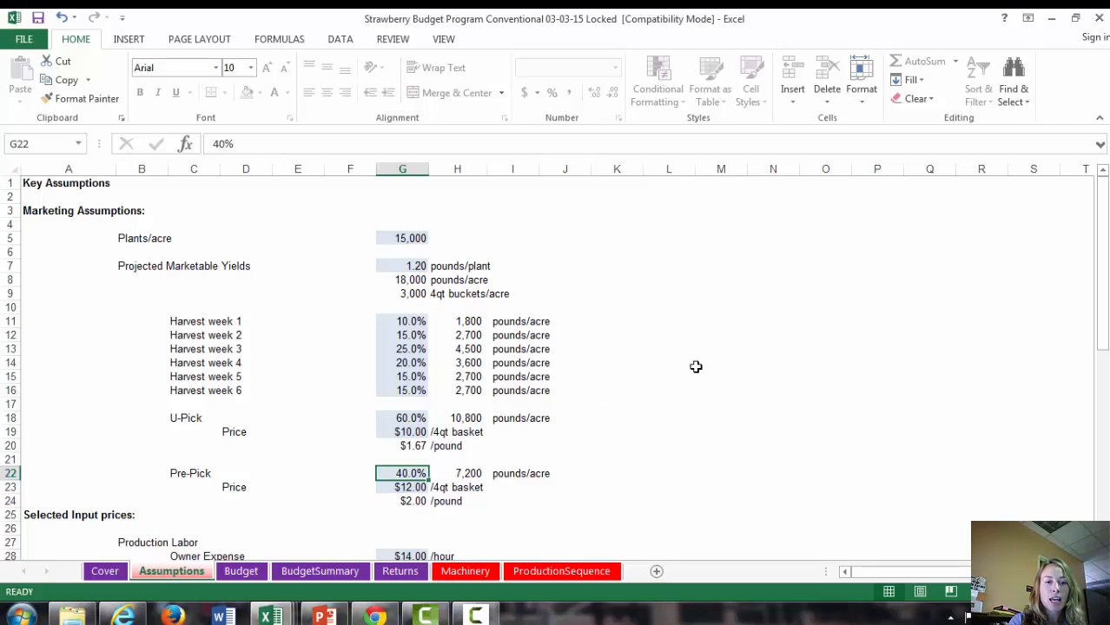
left_click(401, 571)
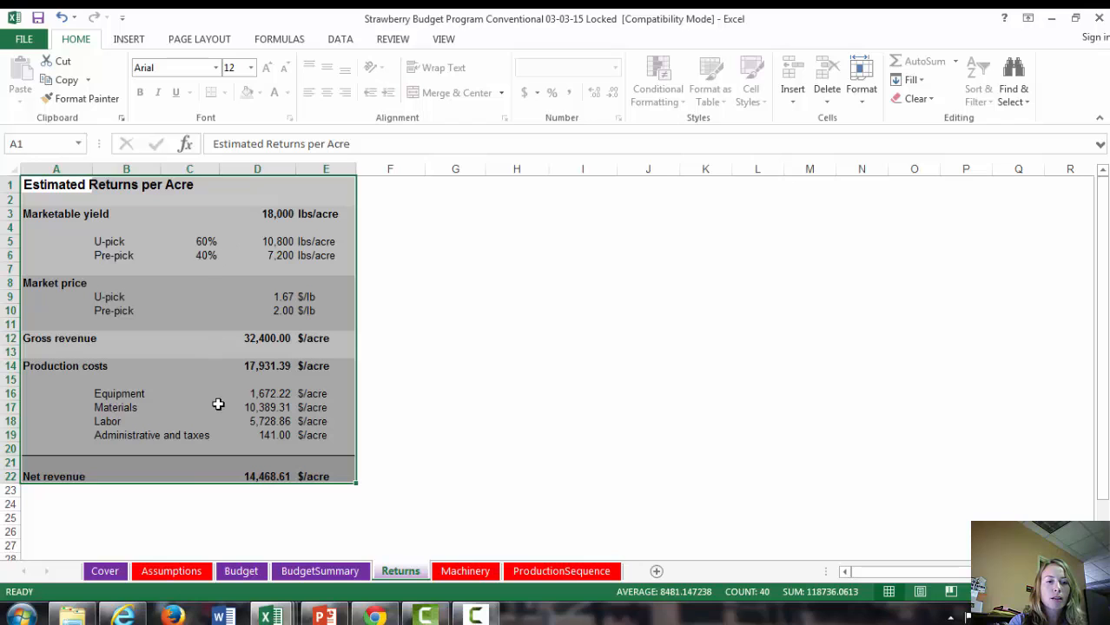
On the Assumptions sheet, set the U-Pick share to 40% and the Pre-Pick share to 60%, and review the Returns sheet.
left_click(165, 576)
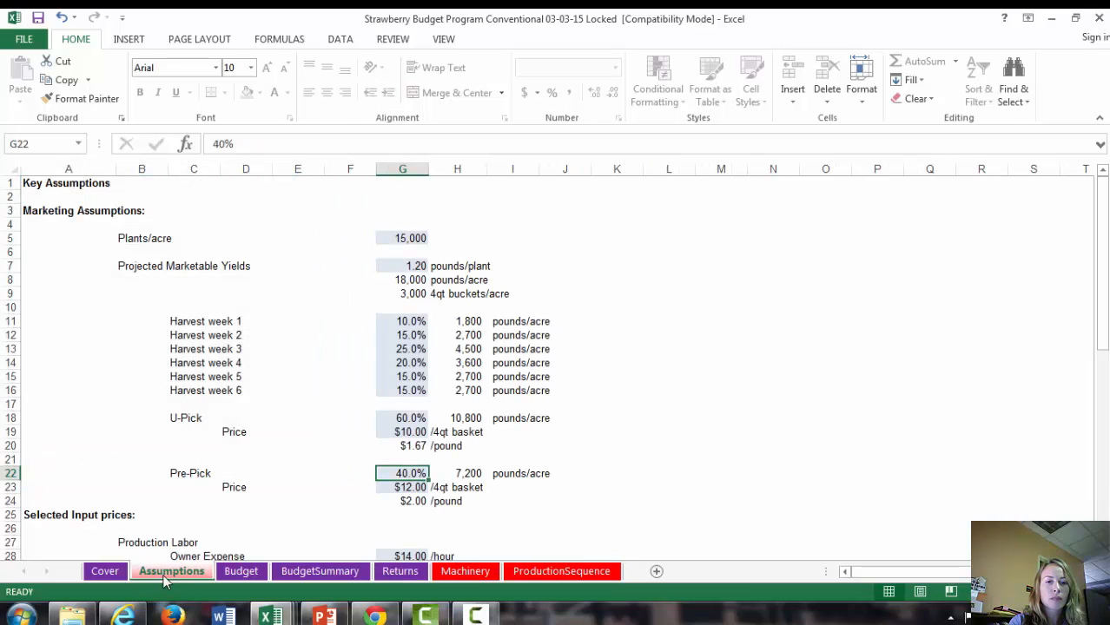
left_click(392, 418)
type("40")
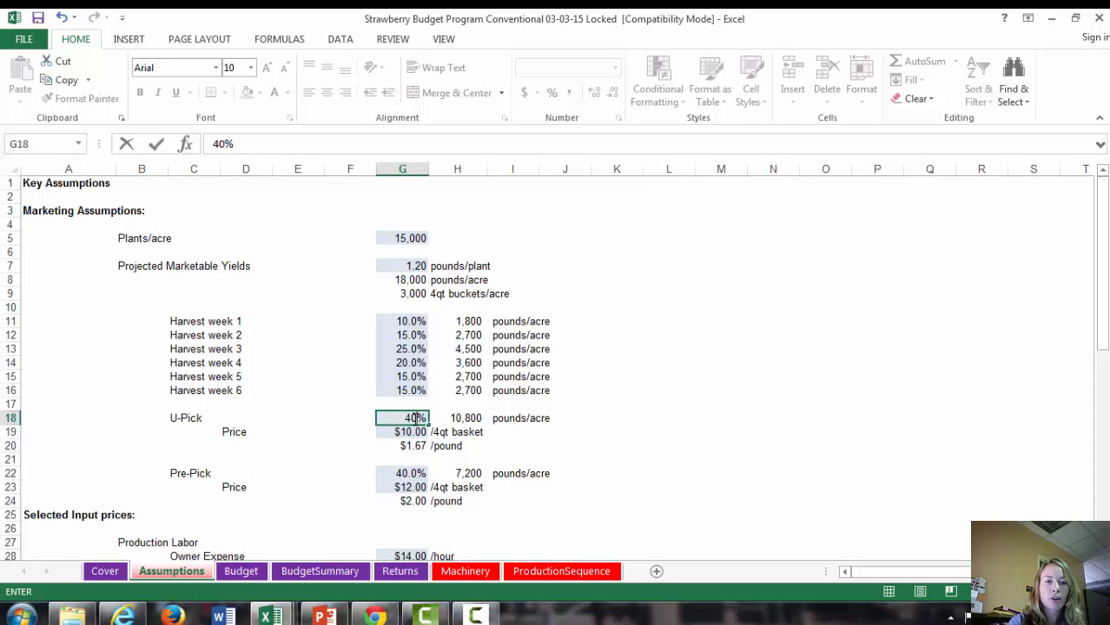
left_click(410, 472)
type("60")
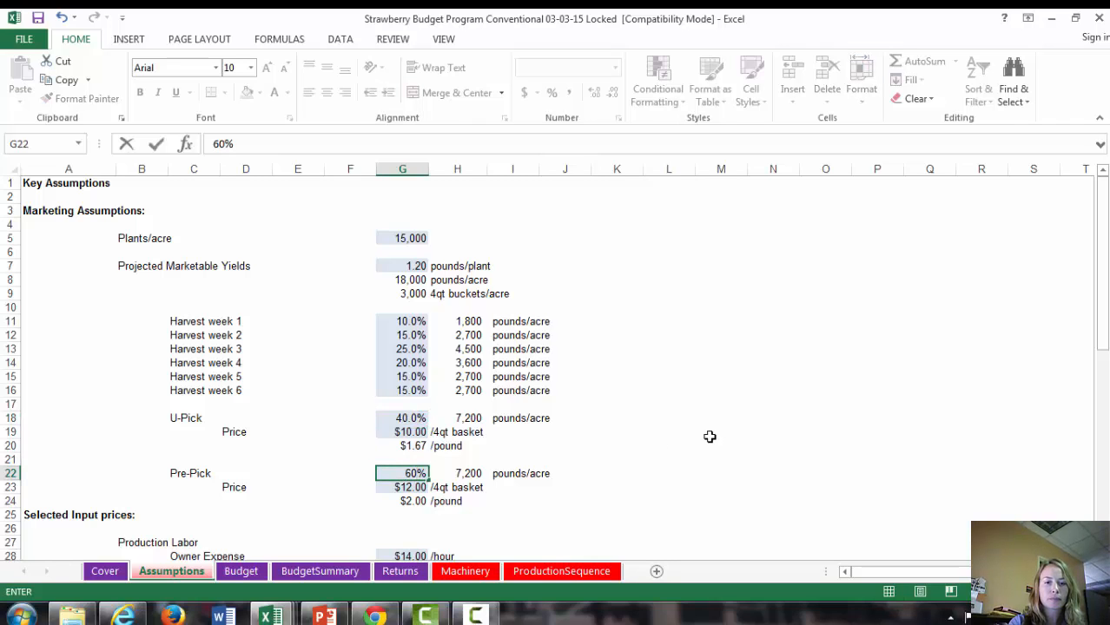
key("ctrl+Return")
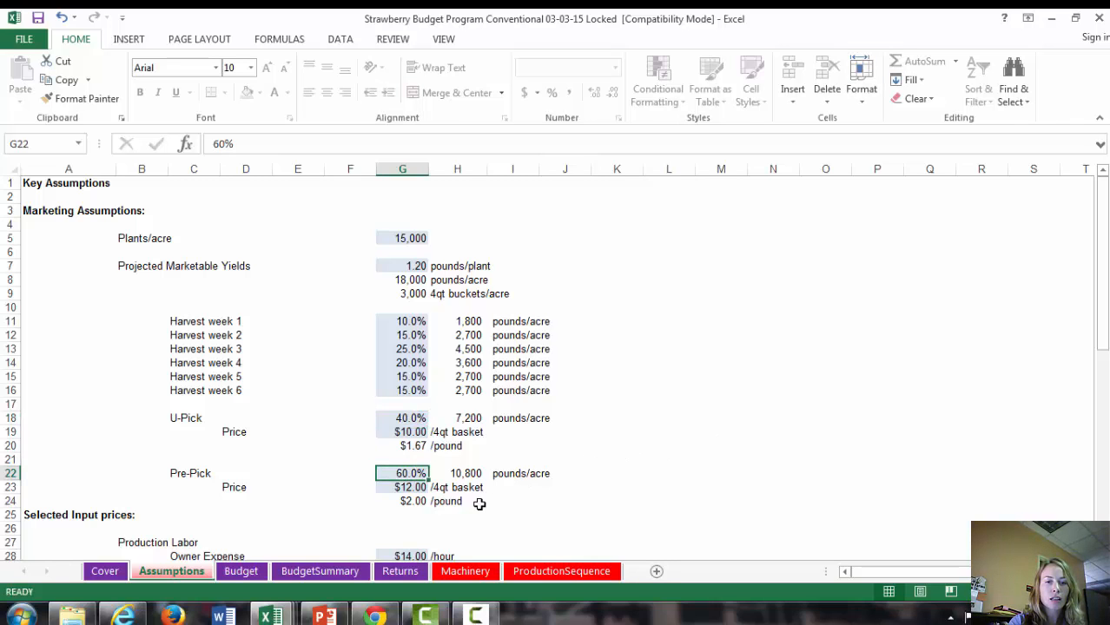
left_click(404, 573)
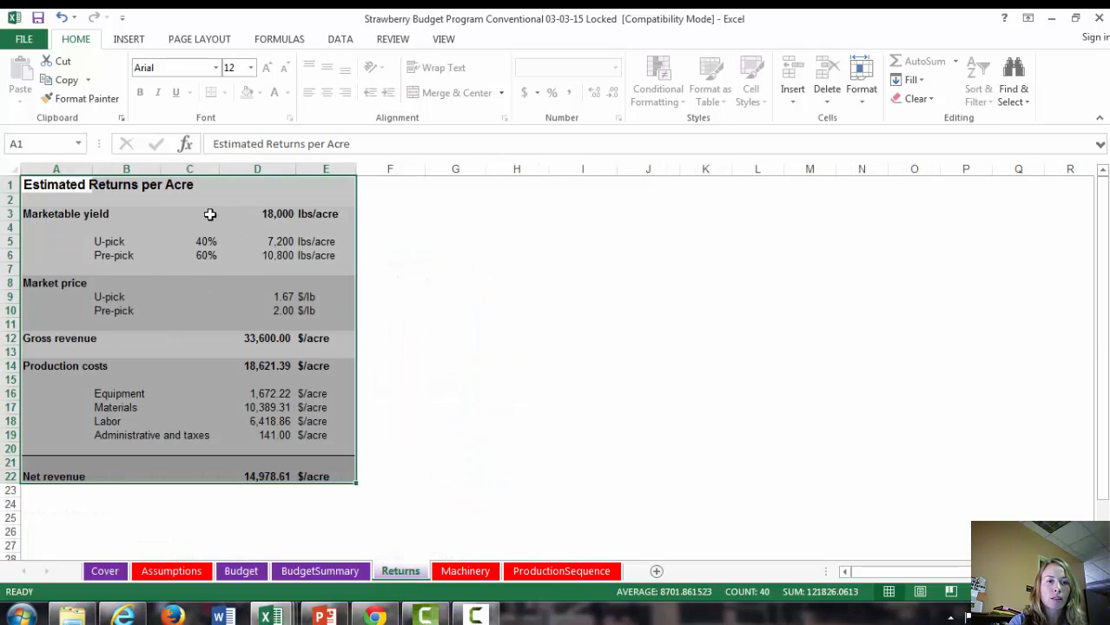
Examine the selected input prices and the fuel and lubricant costs table on the Assumptions sheet.
left_click(189, 573)
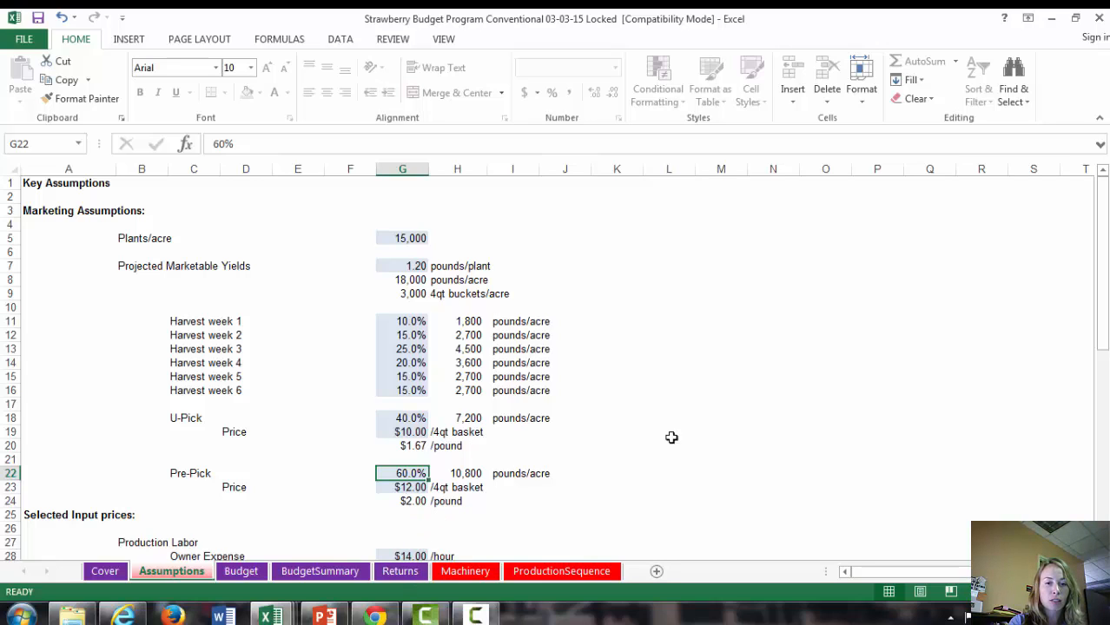
left_click_drag(1103, 335, 1107, 443)
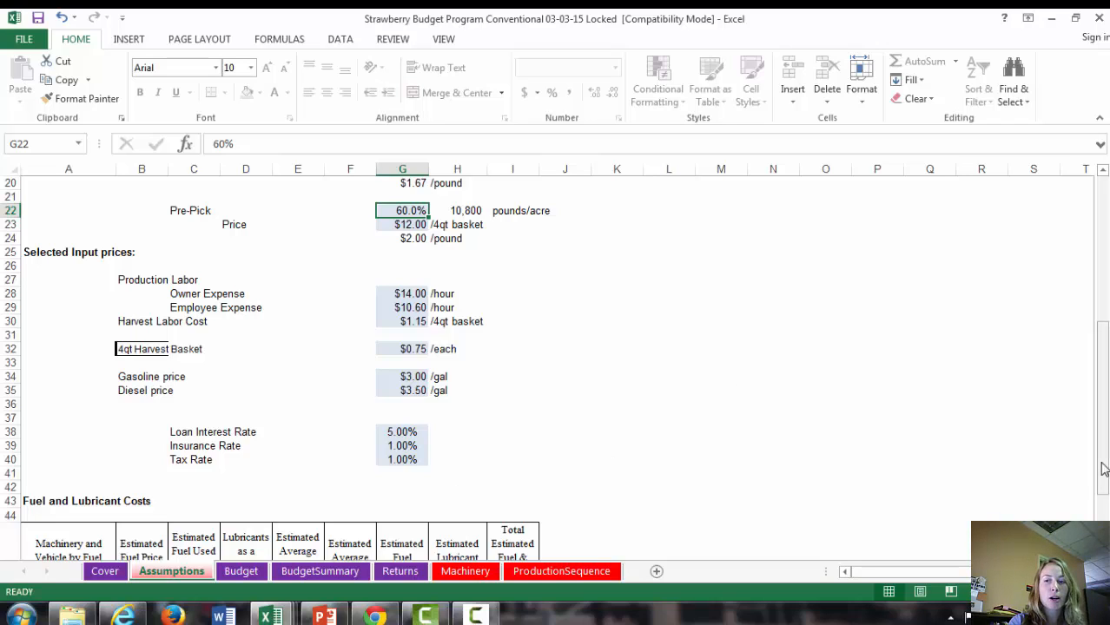
scroll(903, 422, "down", 2)
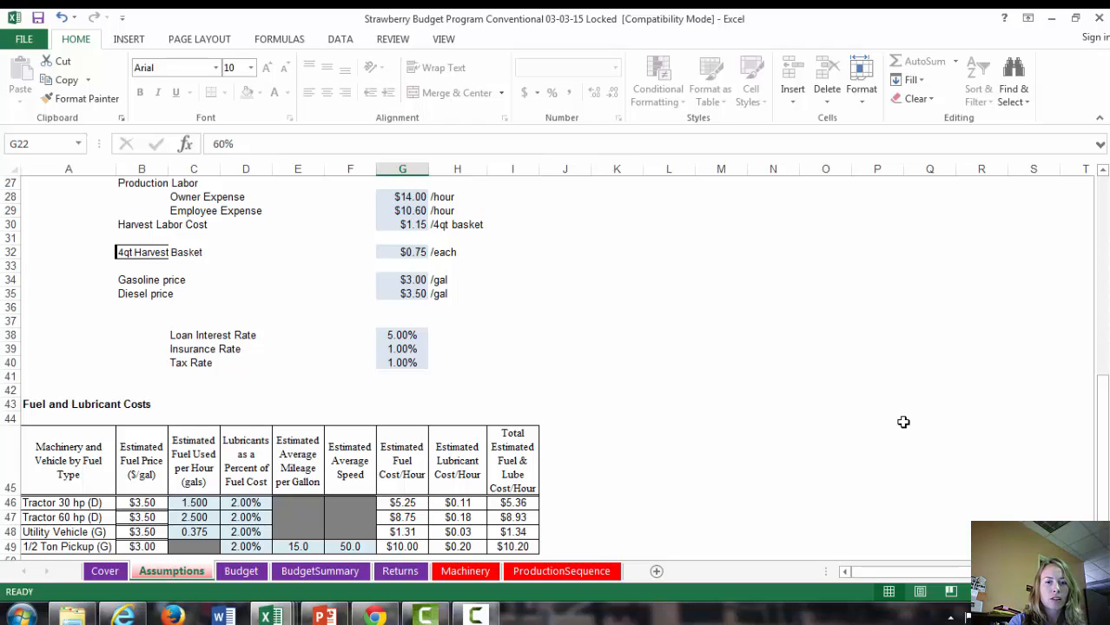
Review the machinery ownership and operating costs on the Machinery sheet and the early stages on the ProductionSequence sheet.
left_click(470, 572)
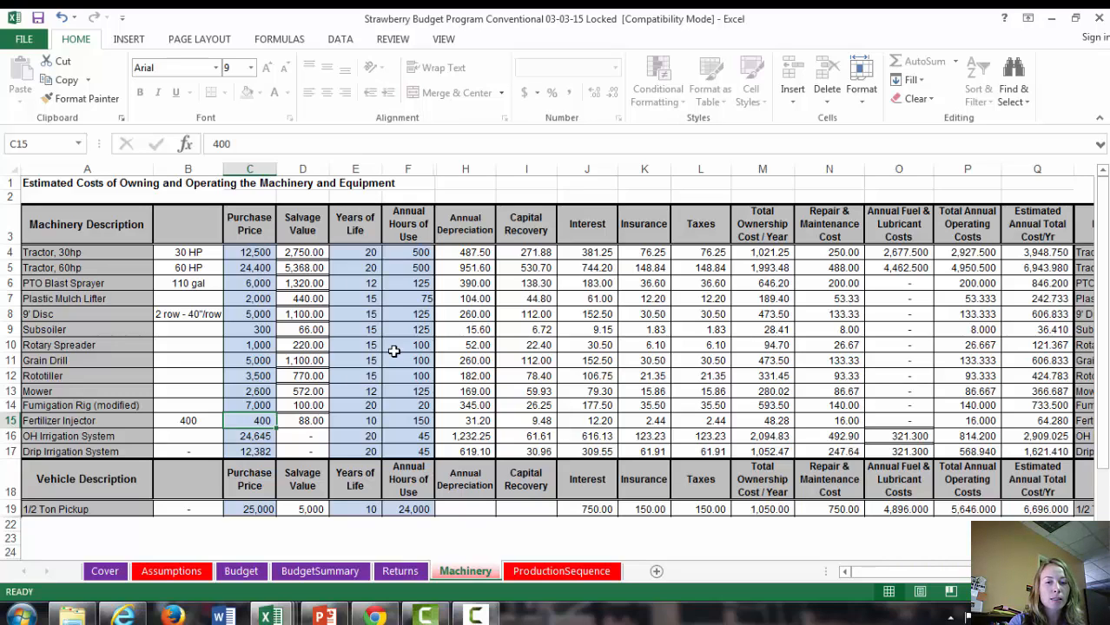
left_click(562, 573)
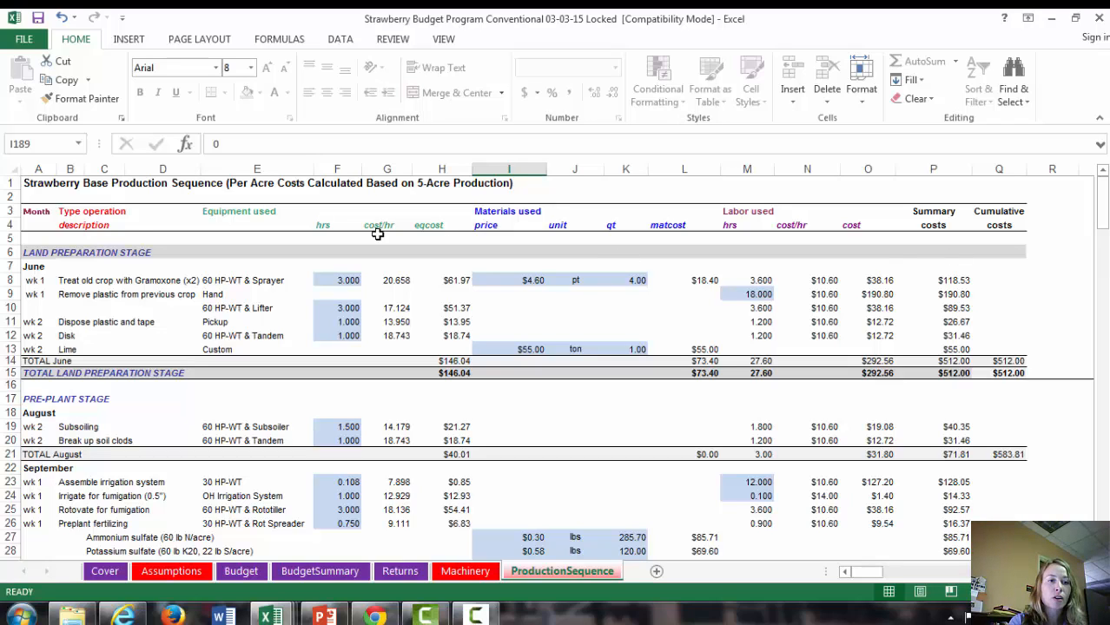
mouse_move(1102, 200)
left_mouse_down()
mouse_move(1096, 466)
mouse_move(1103, 202)
left_mouse_up()
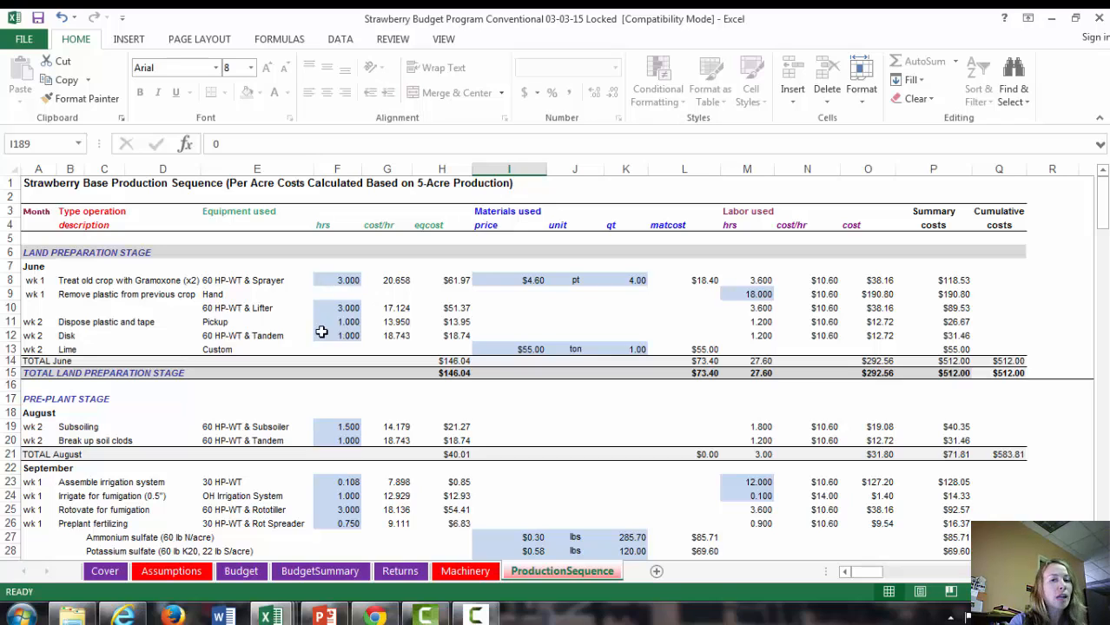
left_click_drag(1101, 199, 1103, 236)
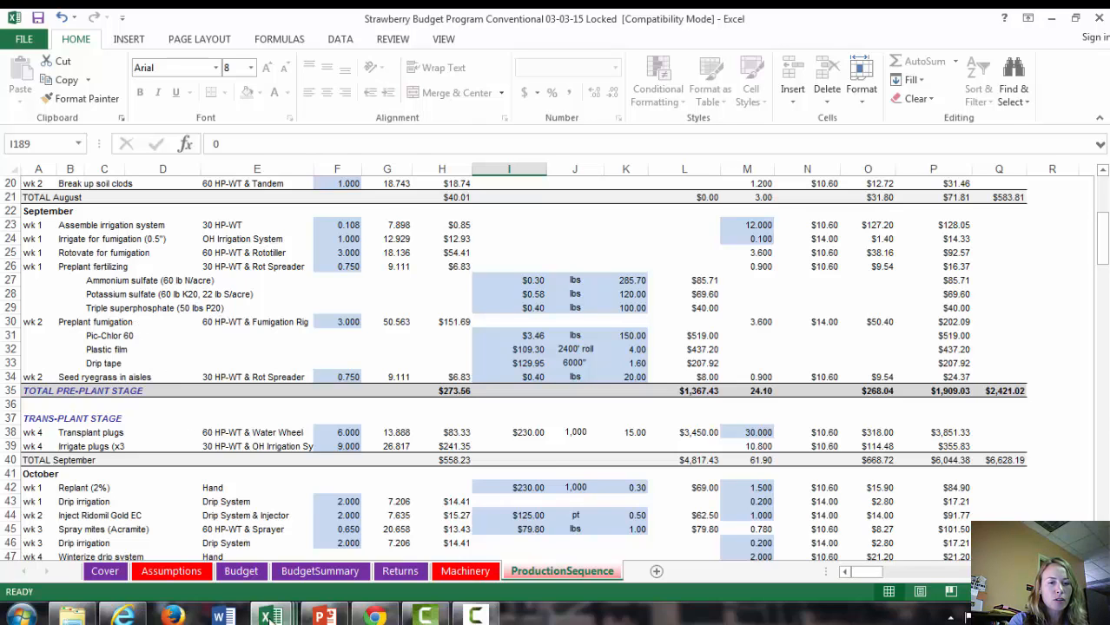
Switch to the Compost budget workbook and examine the pre-plant and land preparation stages on its ProductionSequence sheet.
mouse_move(271, 615)
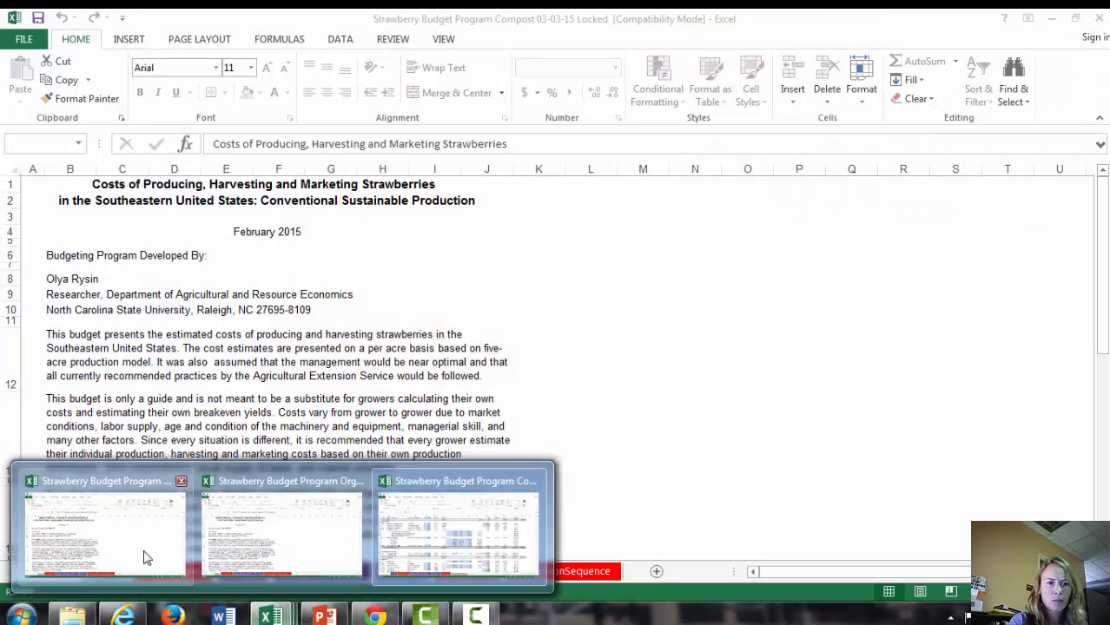
left_click(145, 557)
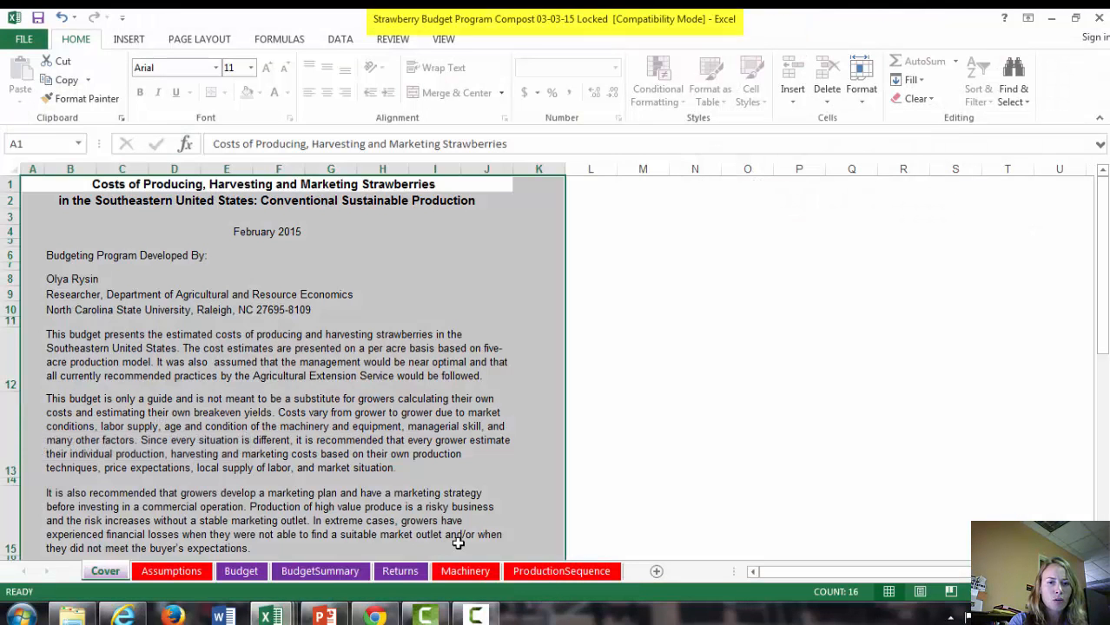
left_click(560, 571)
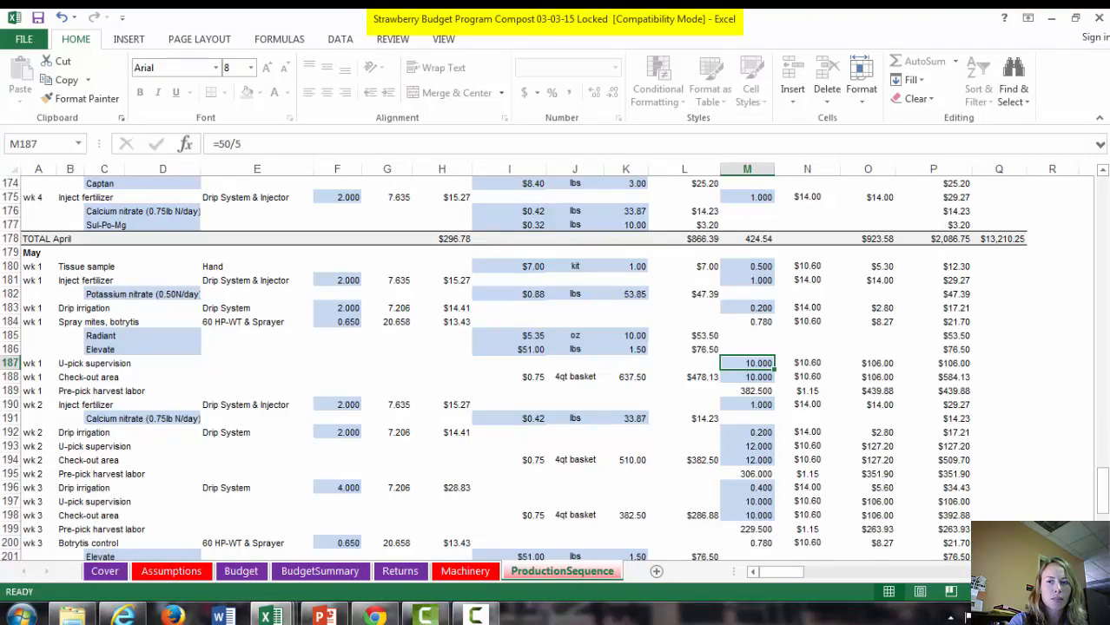
left_click_drag(1105, 507, 1103, 256)
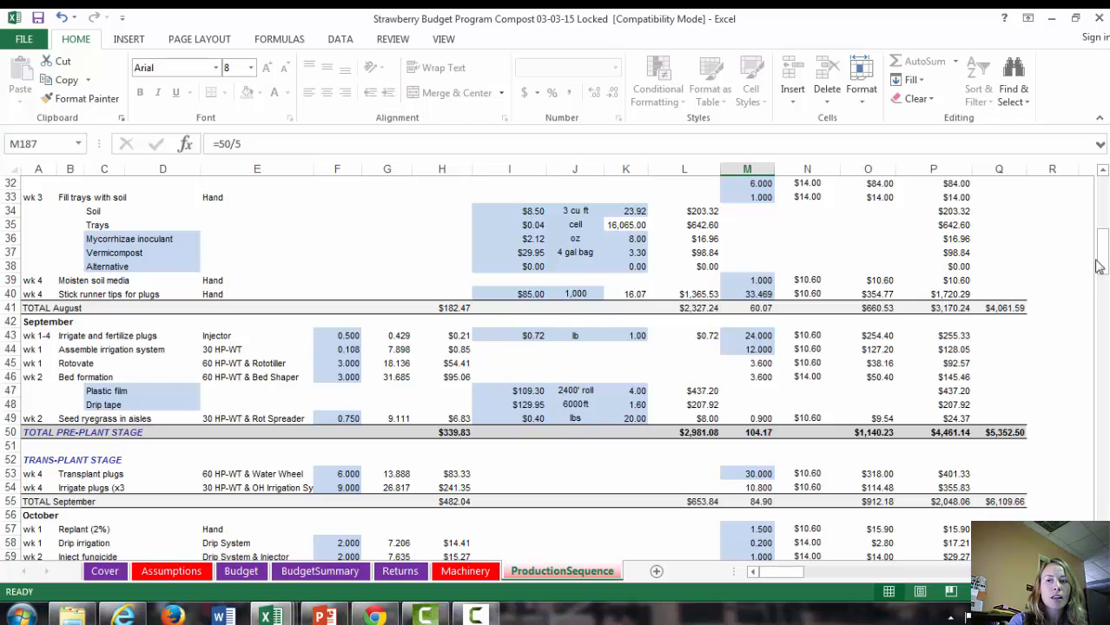
left_click_drag(1099, 267, 1103, 222)
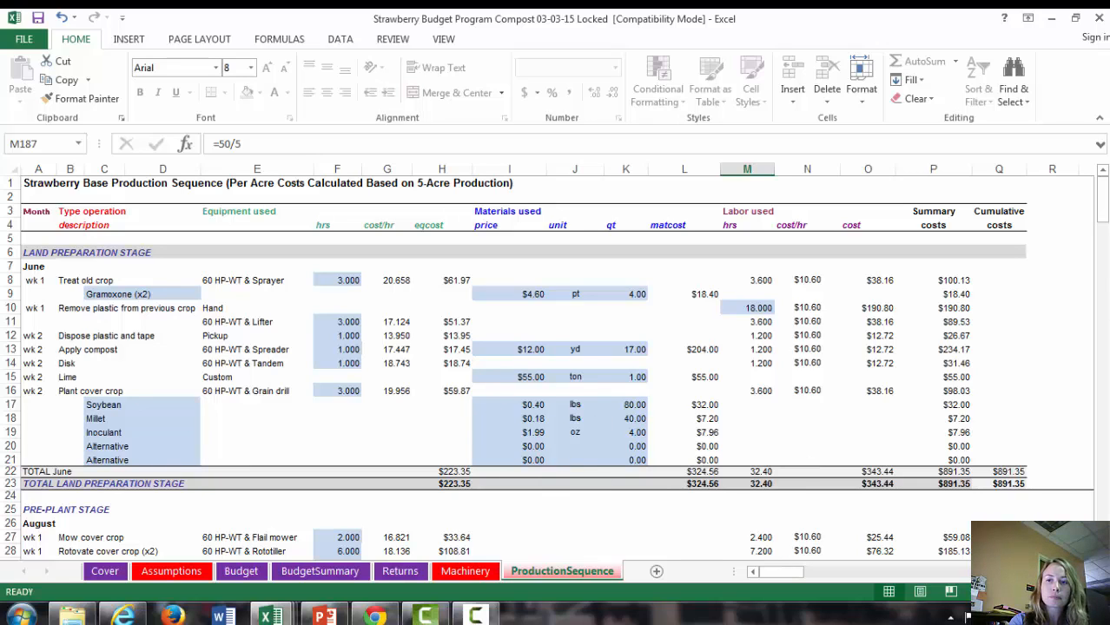
Switch to the Organic budget workbook and examine the pre-plant and land preparation stages on its ProductionSequence sheet.
left_click(275, 617)
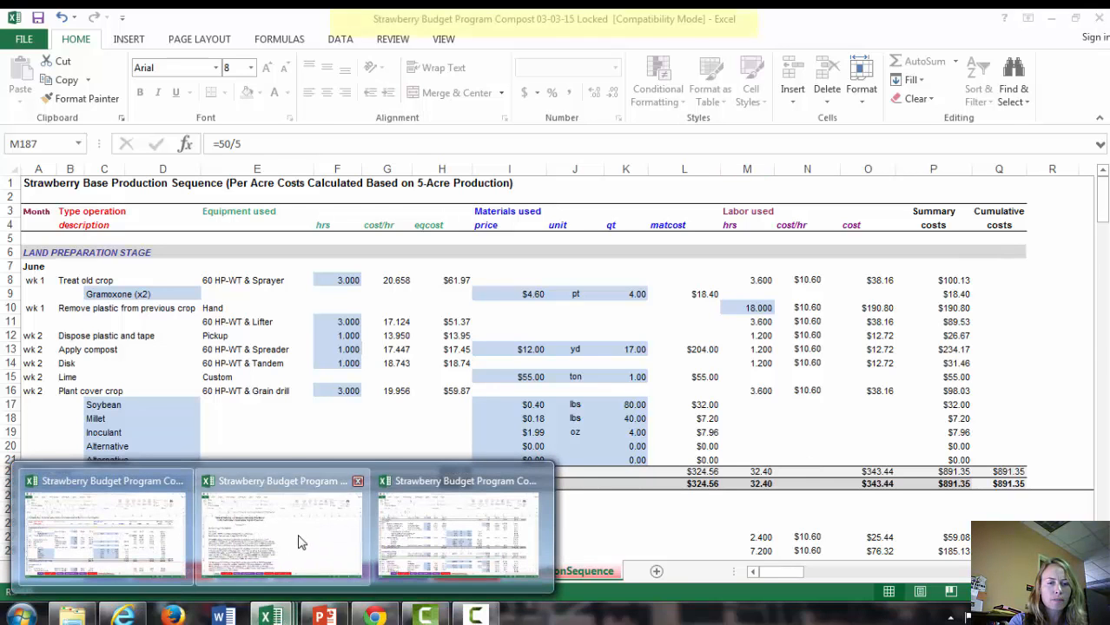
left_click(298, 537)
left_click(556, 570)
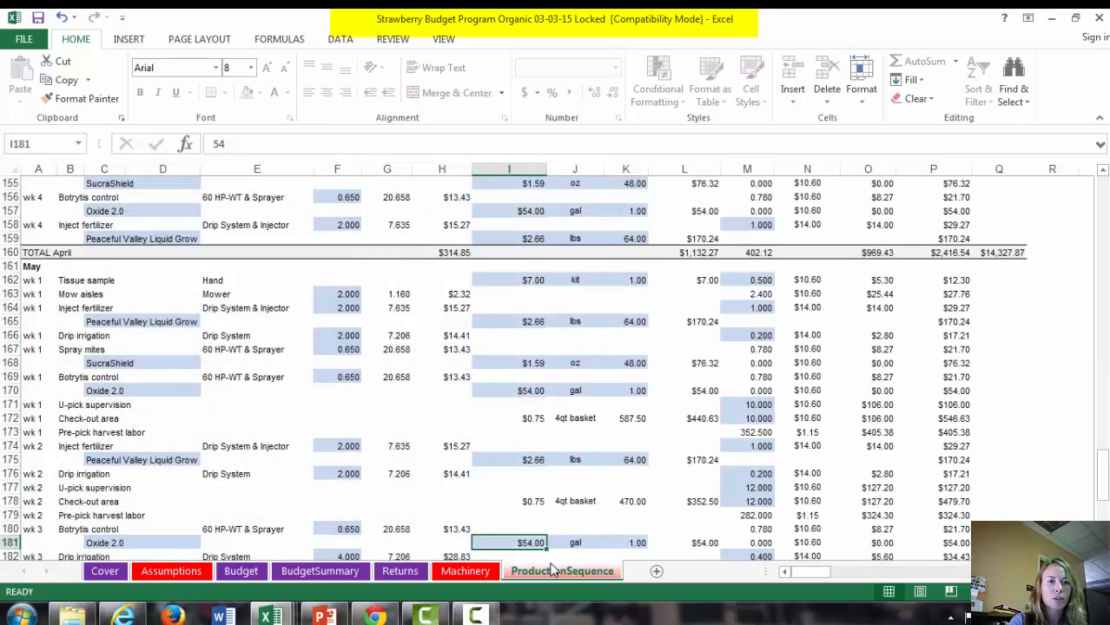
left_click_drag(1103, 482, 1103, 231)
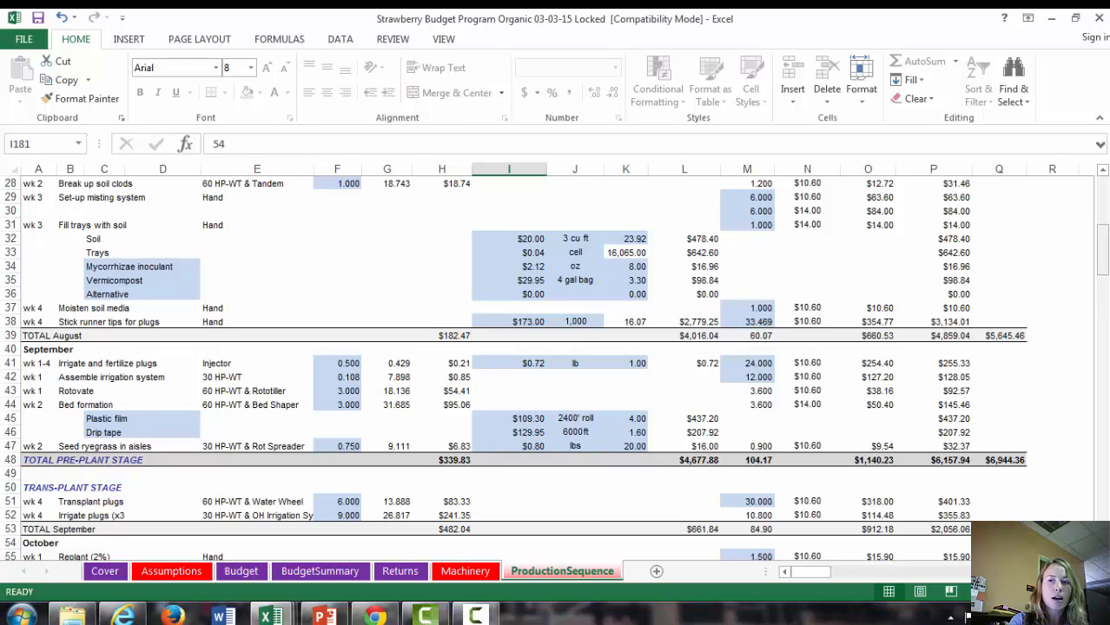
left_click_drag(1104, 265, 1104, 222)
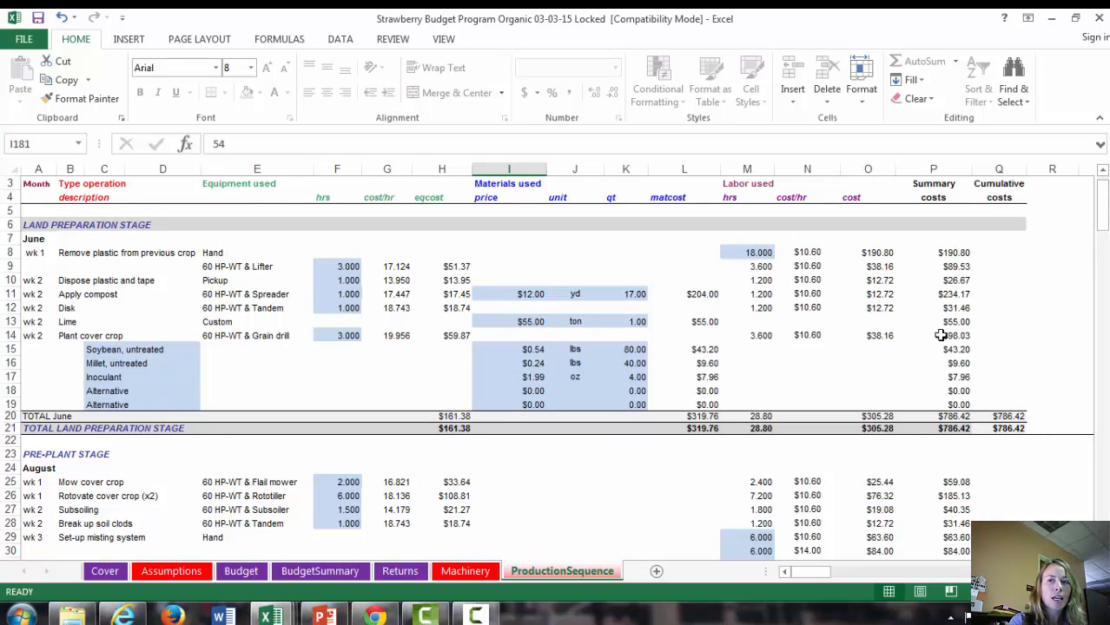
Try setting the Organic Certification price to 0 in the annual administrative costs, and undo the change.
left_click_drag(1103, 221, 1101, 504)
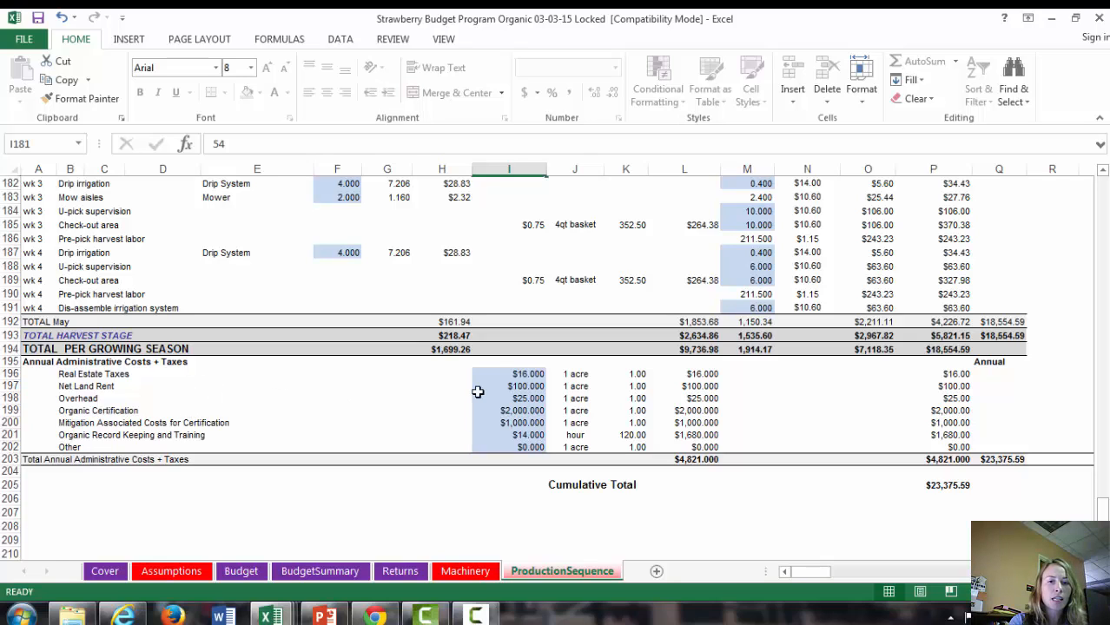
left_click(511, 412)
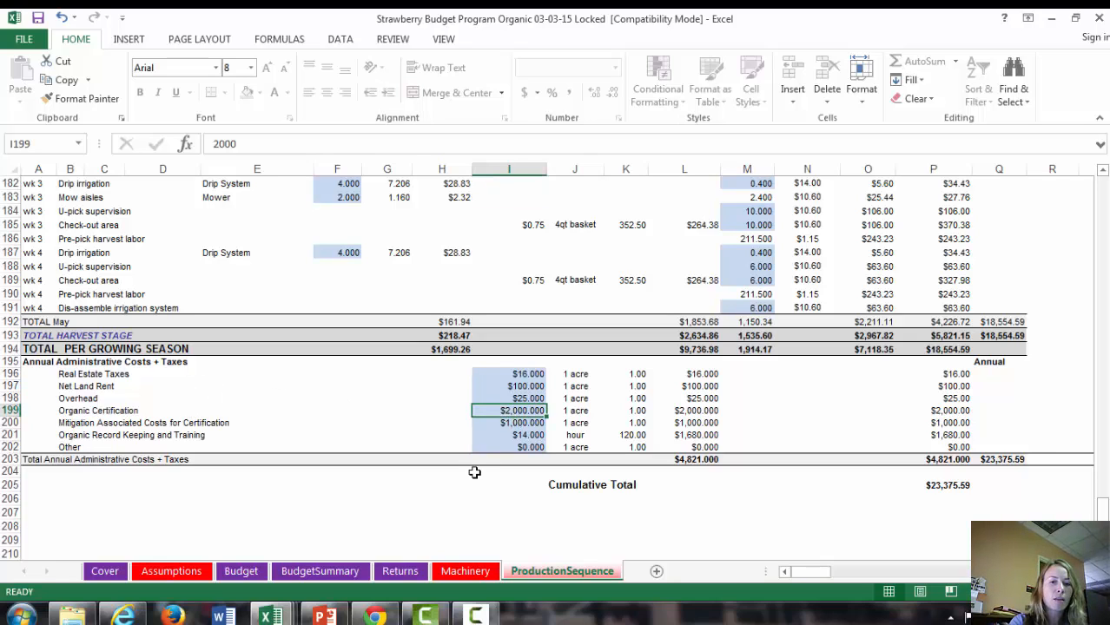
type("0")
key("ctrl+Return")
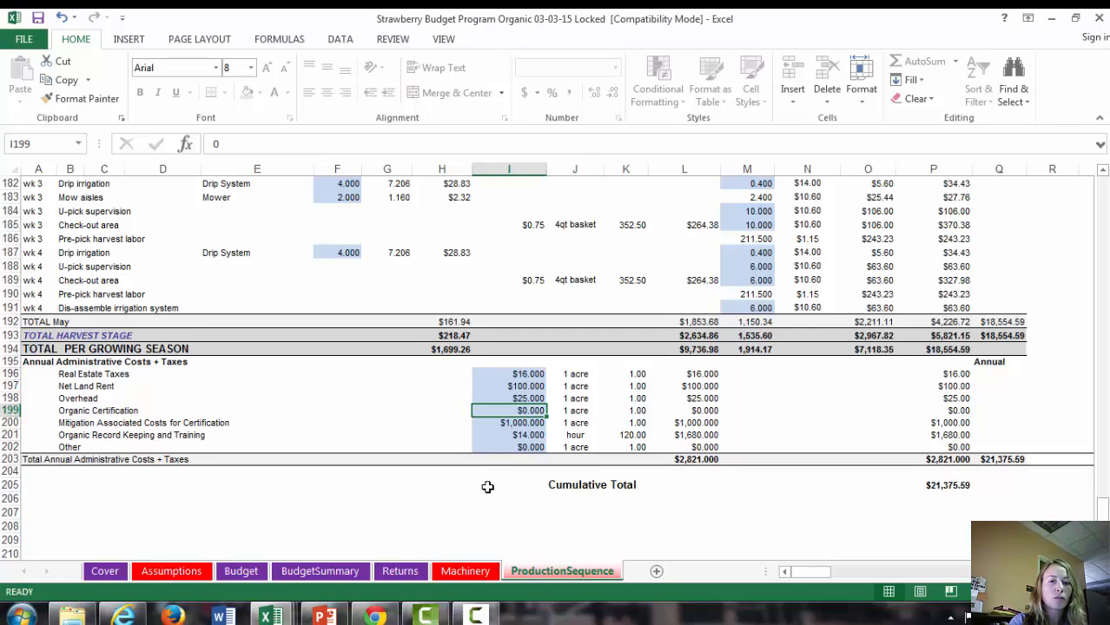
key("ctrl+z")
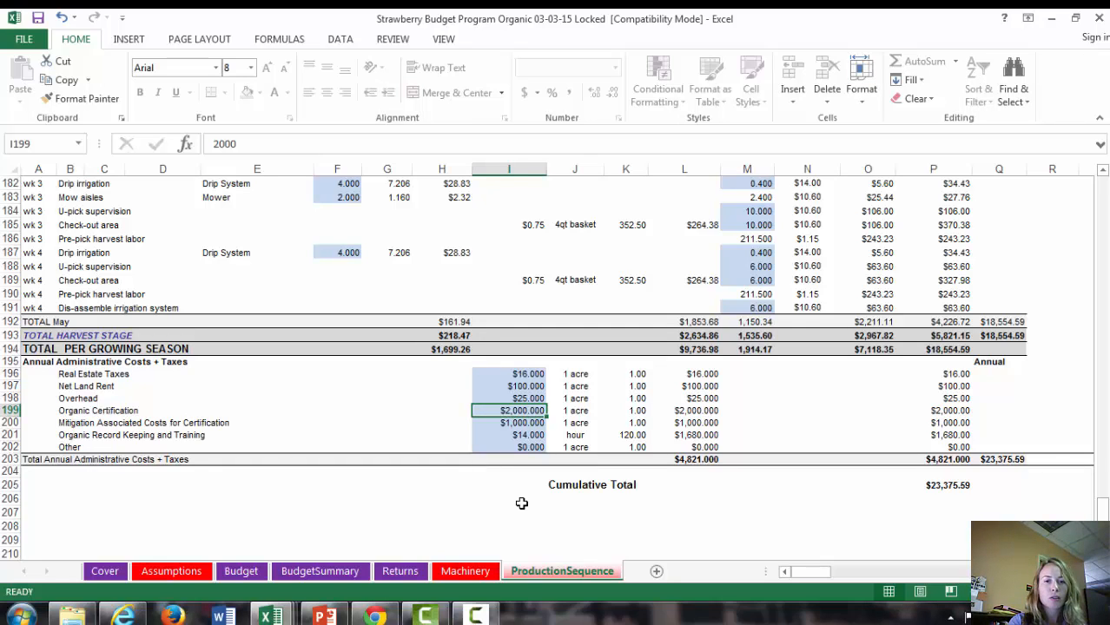
Switch back to the Conventional budget workbook and review its Budget, BudgetSummary and Returns sheets.
left_click(271, 615)
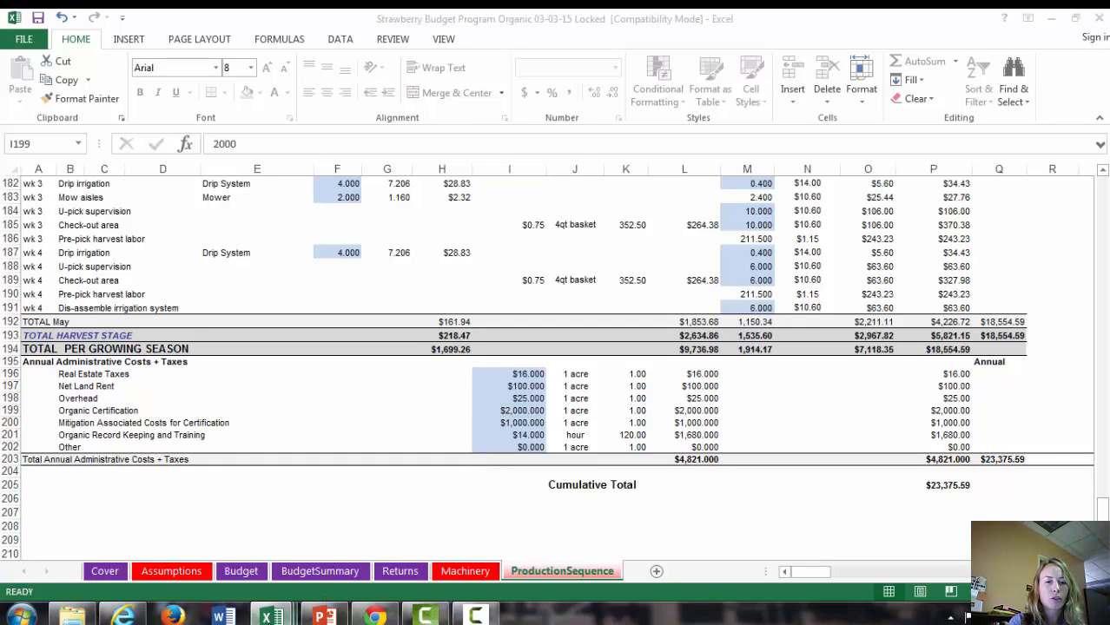
left_click(435, 531)
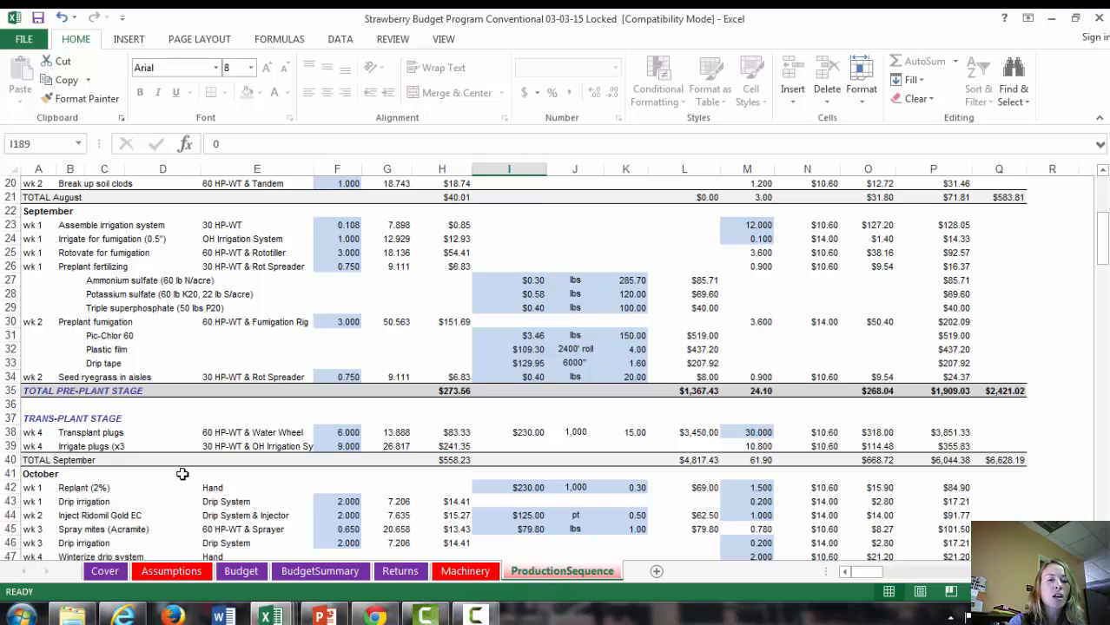
left_click(241, 573)
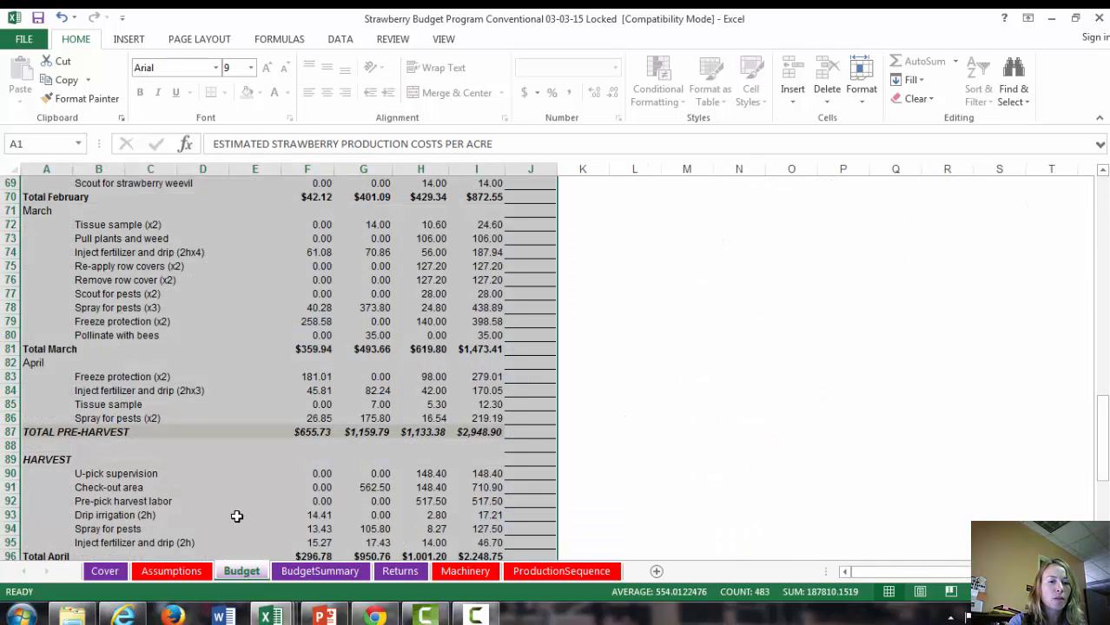
left_click_drag(1104, 447, 1103, 212)
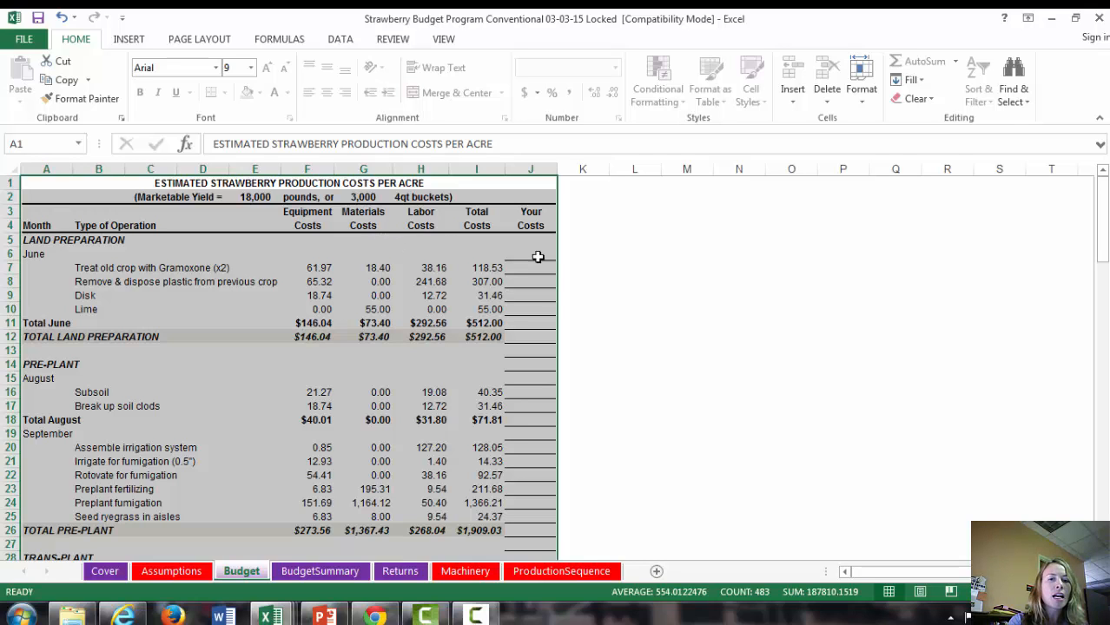
left_click(338, 572)
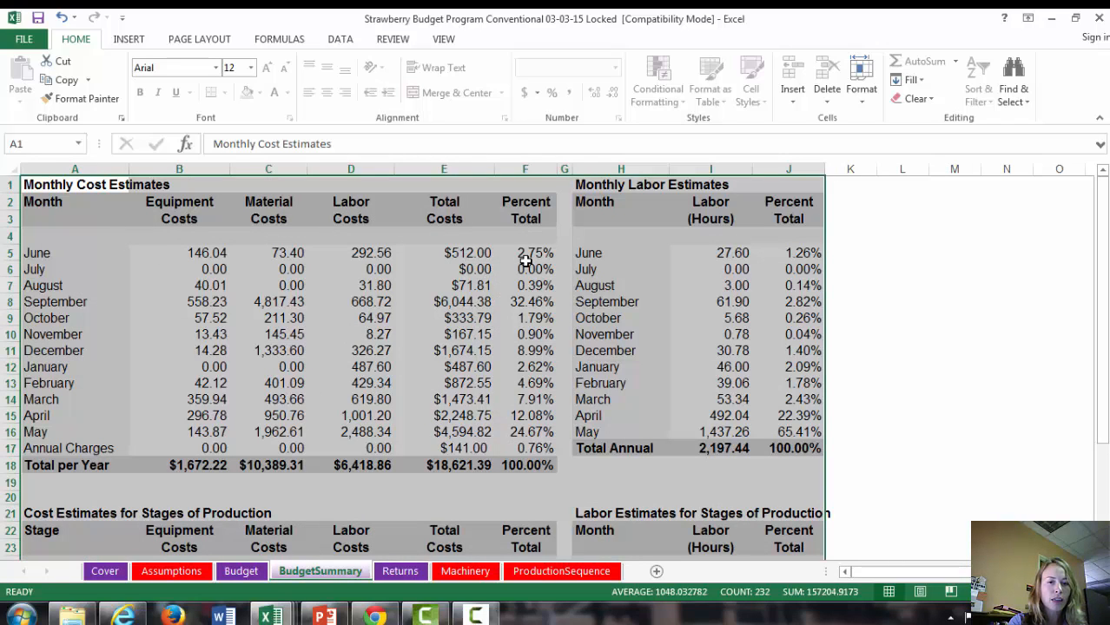
left_click(406, 577)
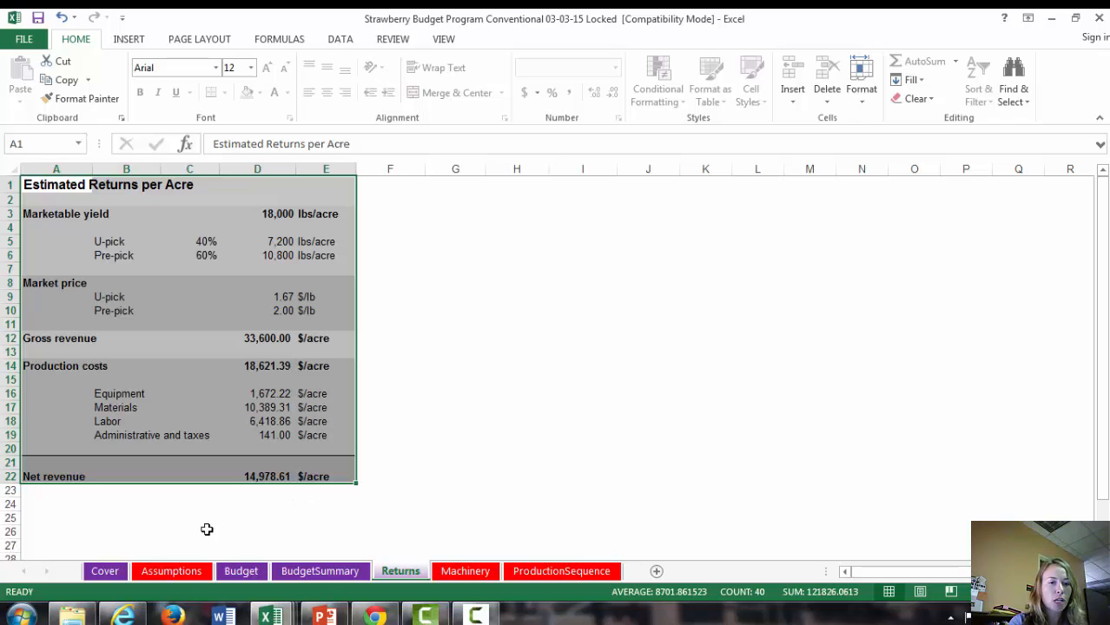
On the Assumptions sheet, set the U-Pick price to $11 and the Pre-Pick price to $13 per basket, and check the Returns sheet.
left_click(183, 574)
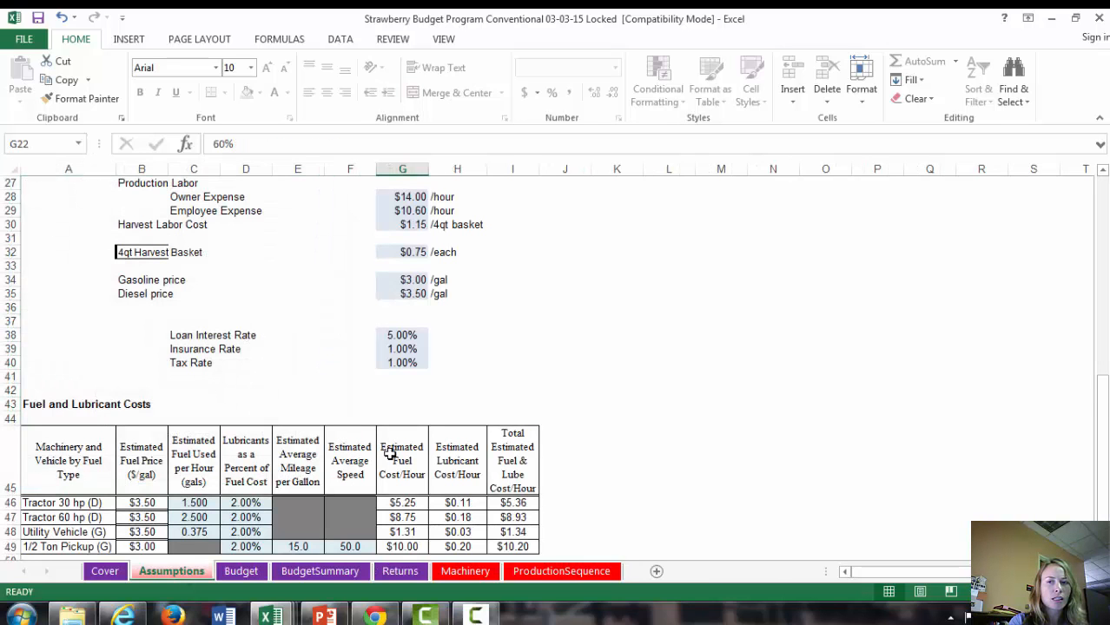
left_click_drag(1105, 425, 1105, 253)
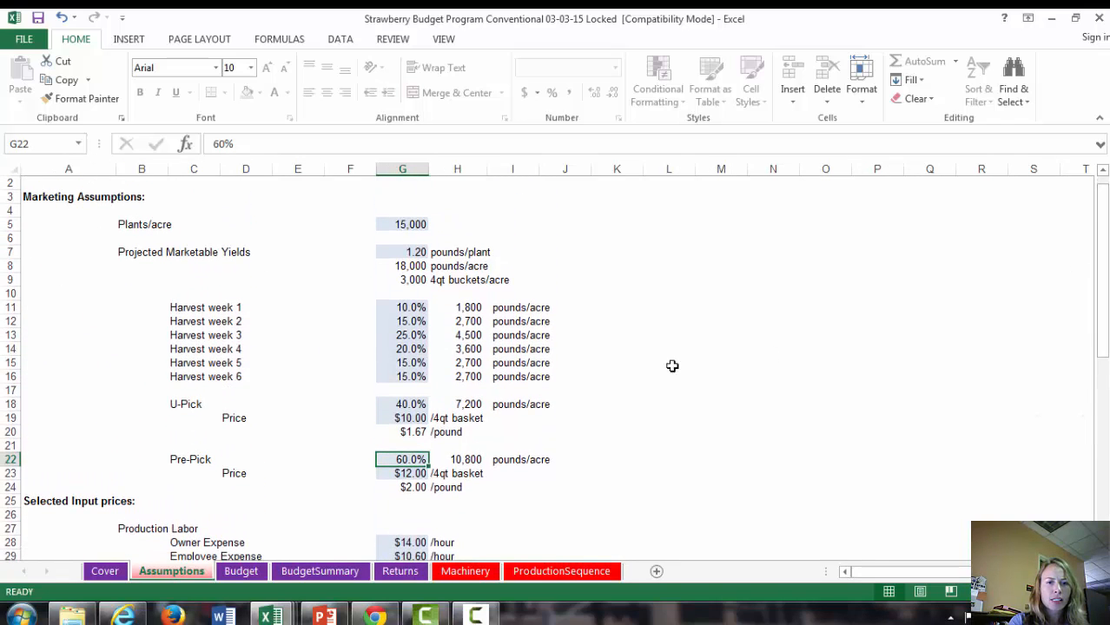
left_click(415, 420)
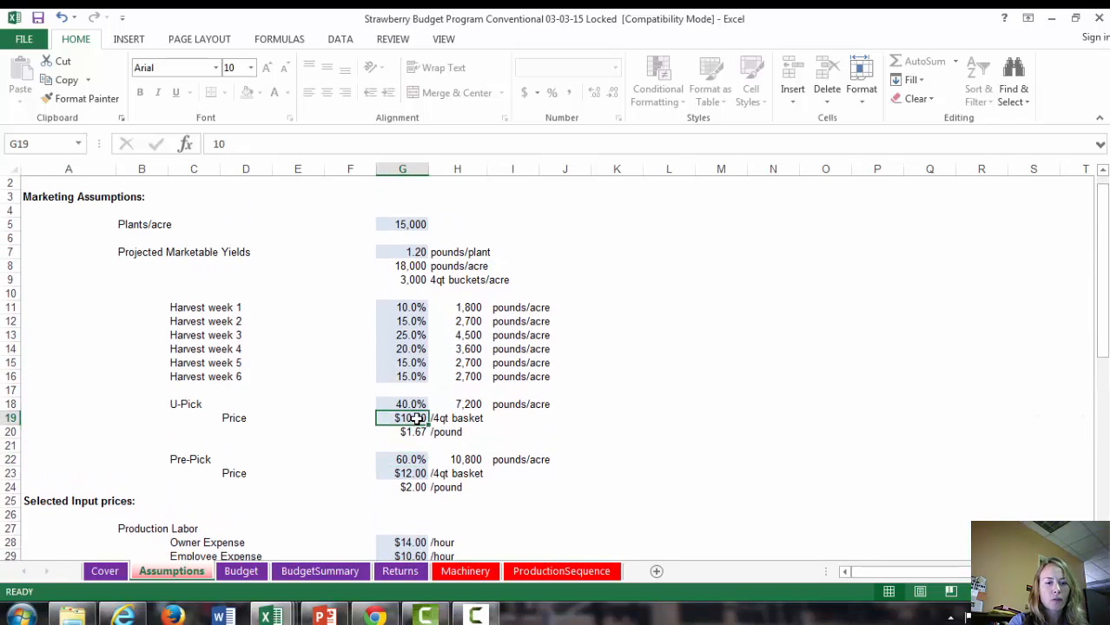
type("11")
left_click(405, 472)
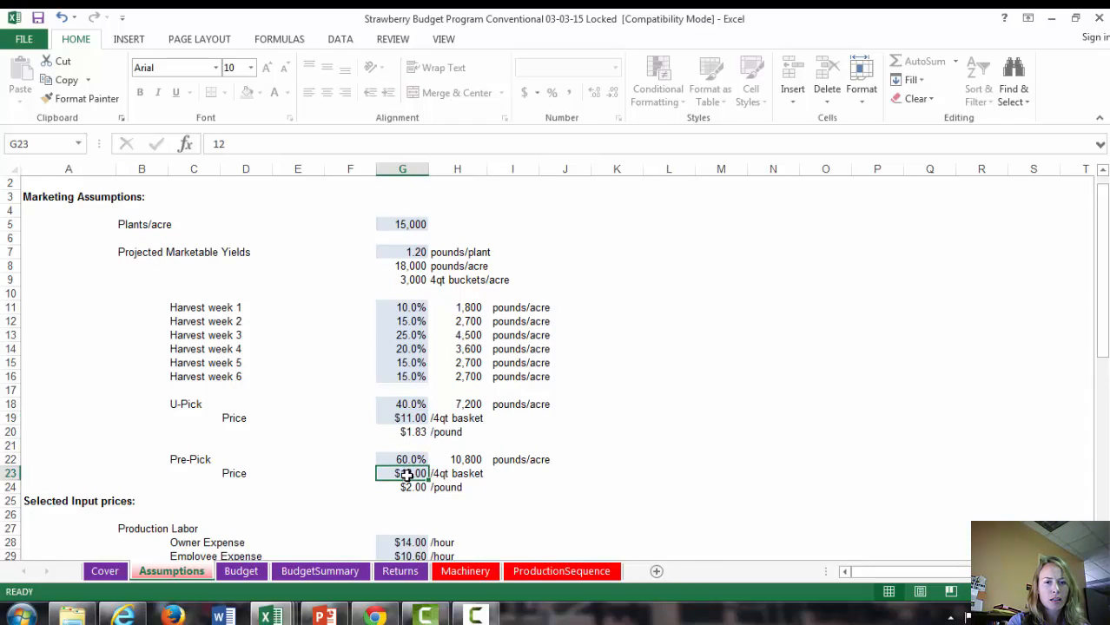
type("13")
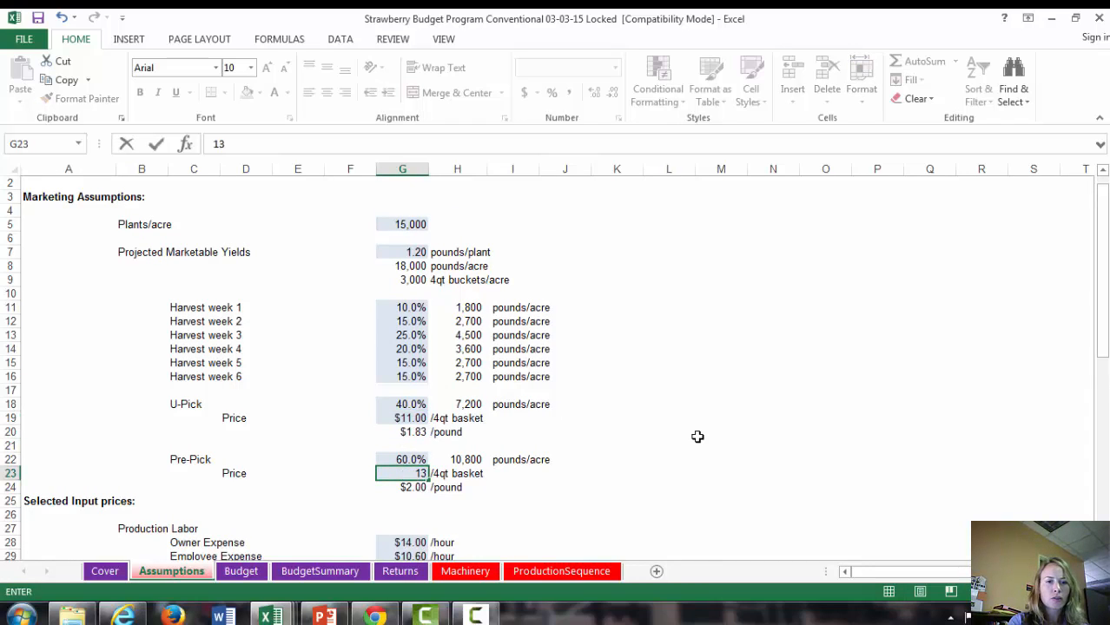
key("ctrl+Return")
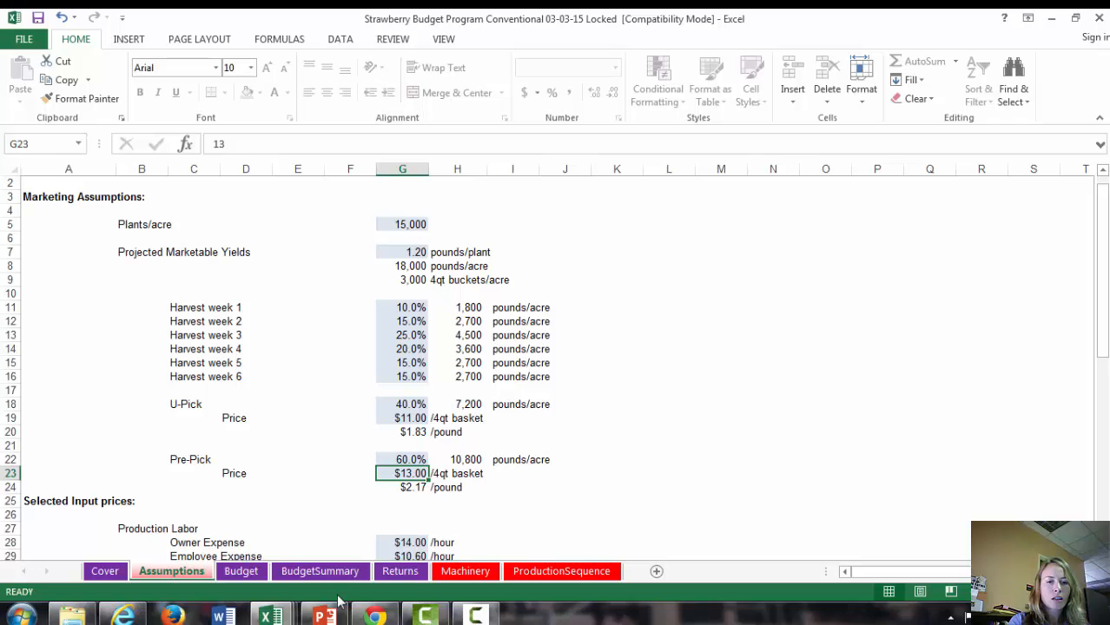
left_click(402, 578)
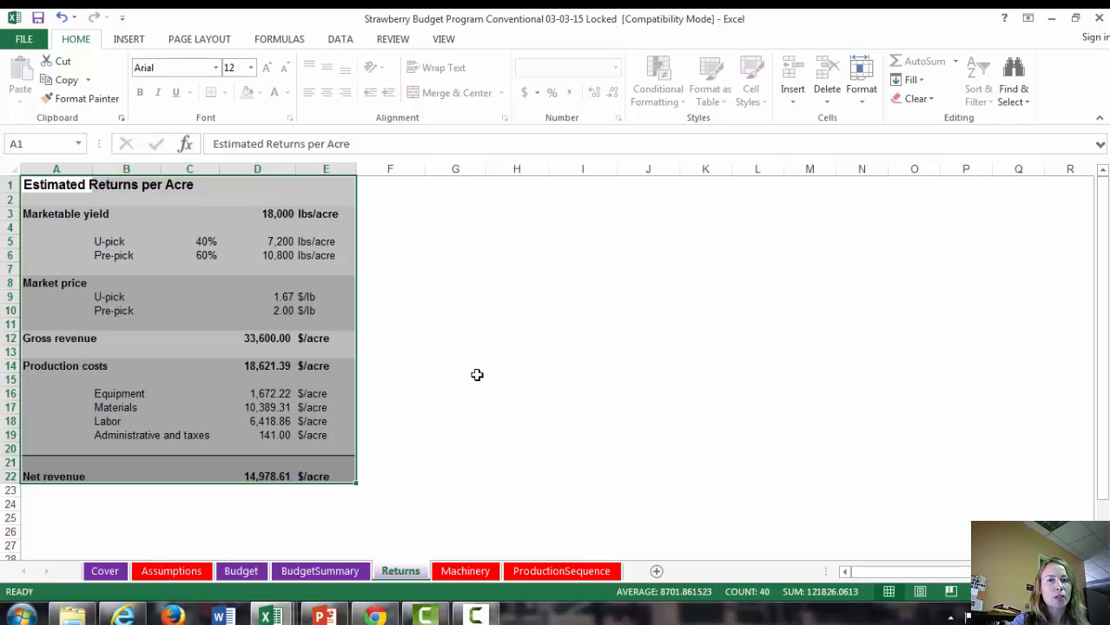
Switch to the Organic budget workbook and review its marketing assumptions and estimated returns per acre.
mouse_move(272, 615)
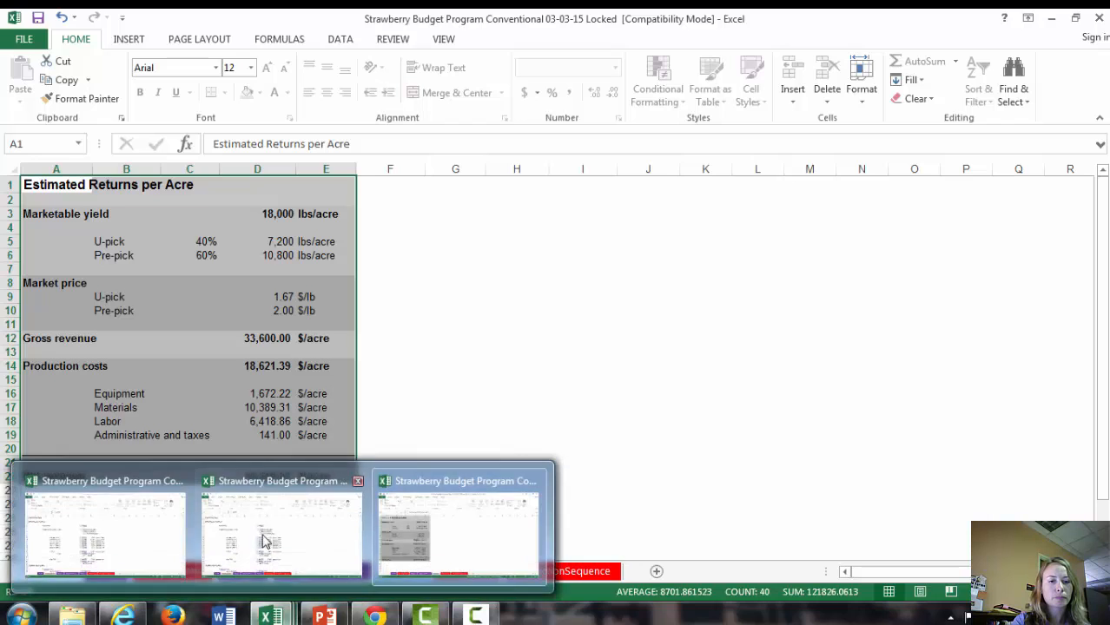
left_click(269, 527)
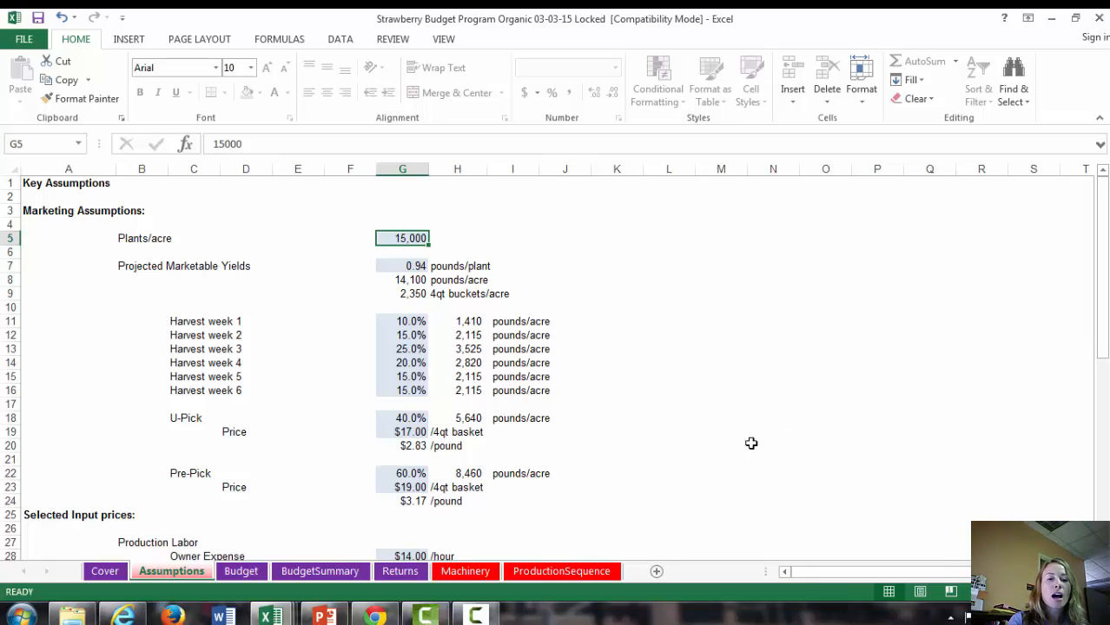
left_click(402, 577)
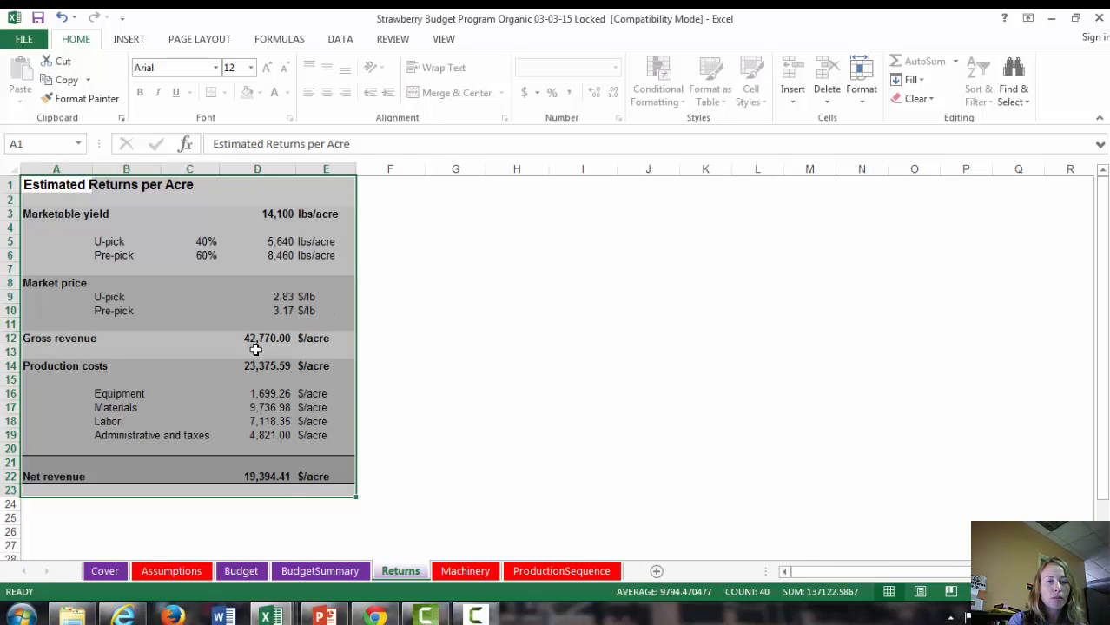
On the Organic workbook's Assumptions sheet, set the U-Pick price to $15 and the Pre-Pick price to $17 per basket, and check the Returns sheet.
left_click(171, 572)
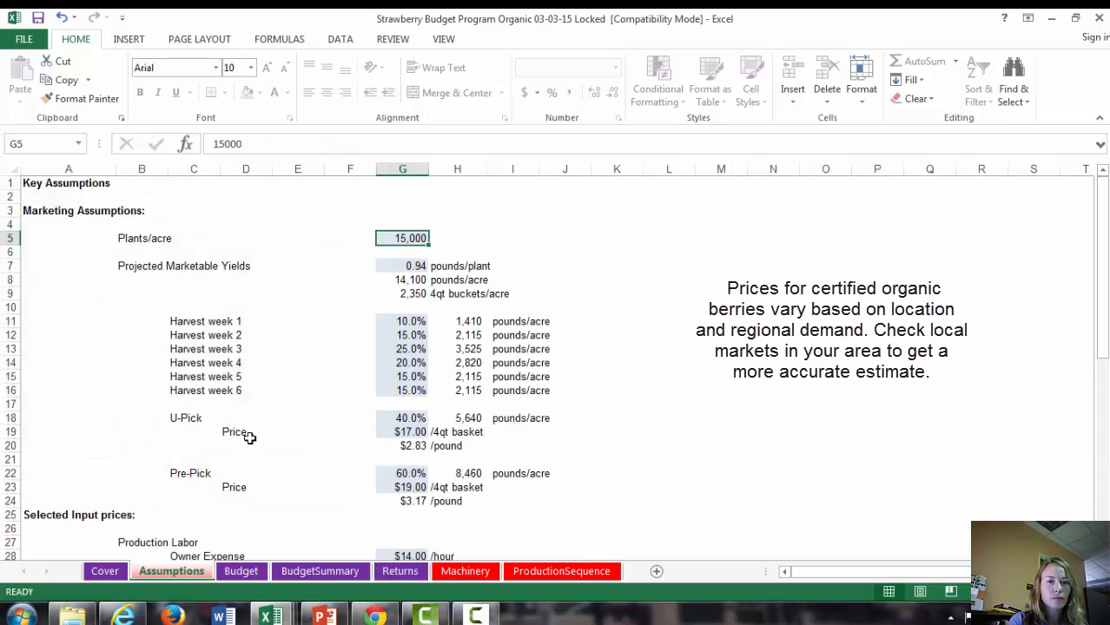
left_click(408, 434)
type("1")
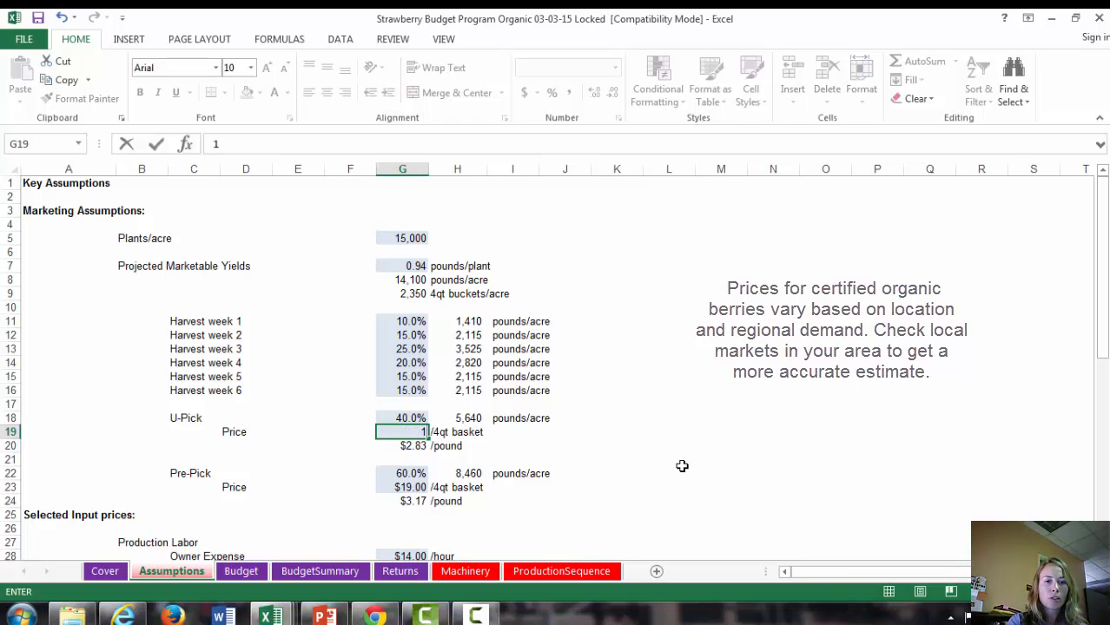
type("5")
left_click(419, 487)
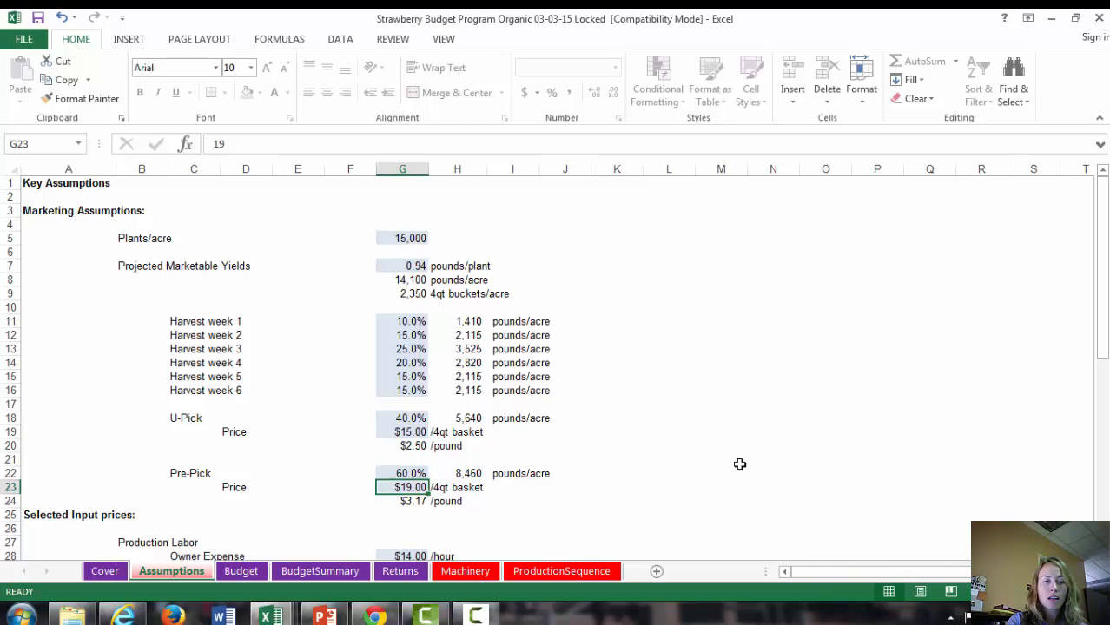
type("17")
key("Return")
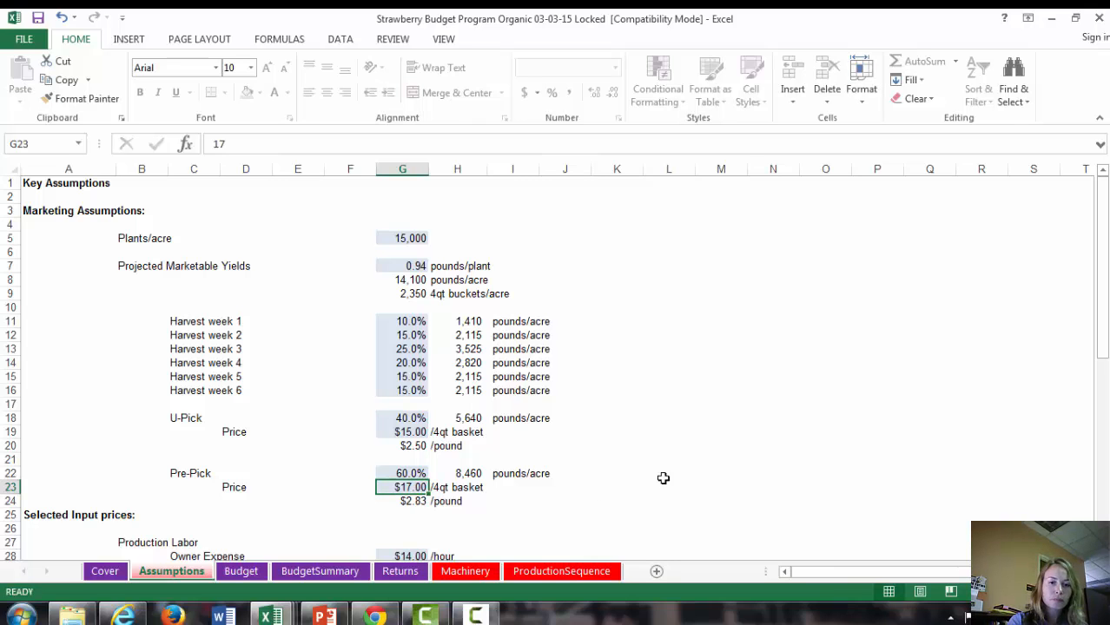
left_click(405, 572)
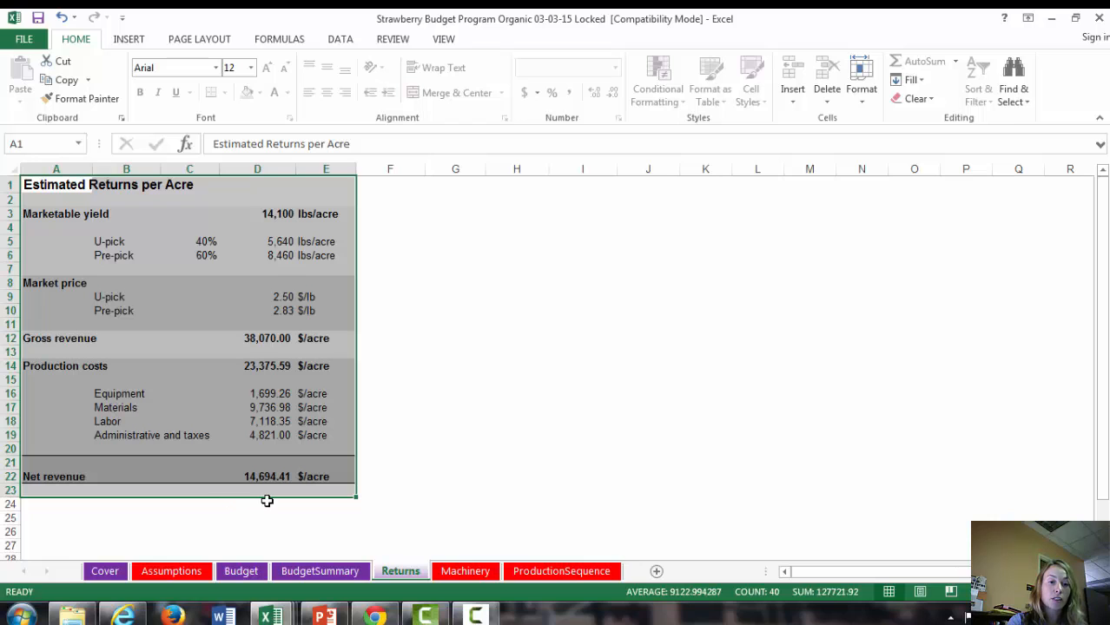
Compare the Organic estimated returns with the Returns sheet of the Conventional workbook, and switch back to the Organic workbook.
left_click(271, 615)
left_click(476, 557)
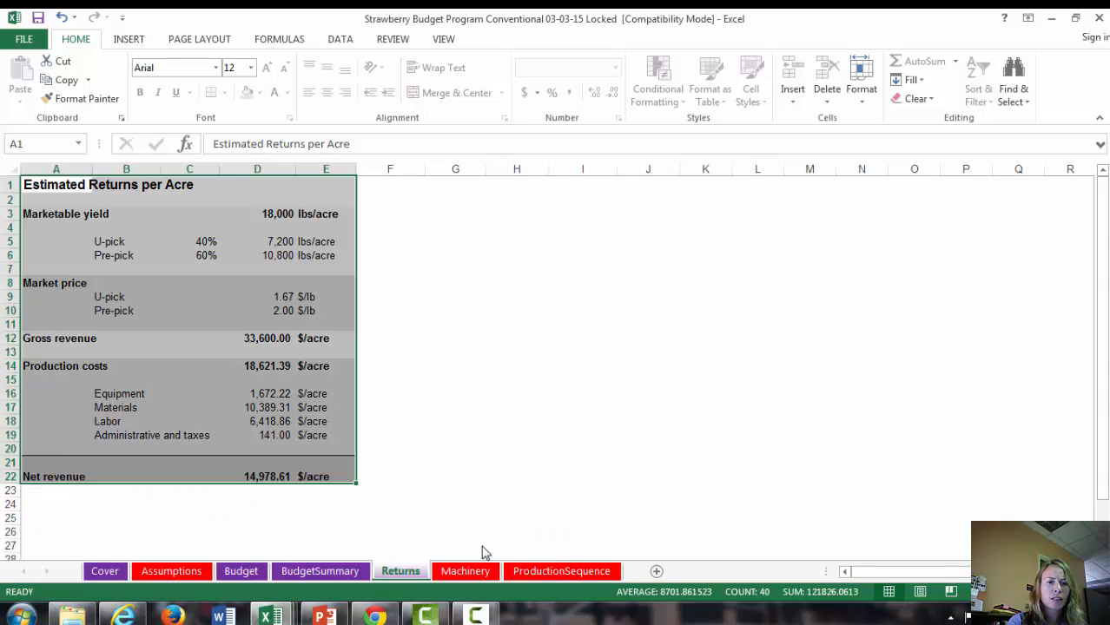
key("alt+Tab")
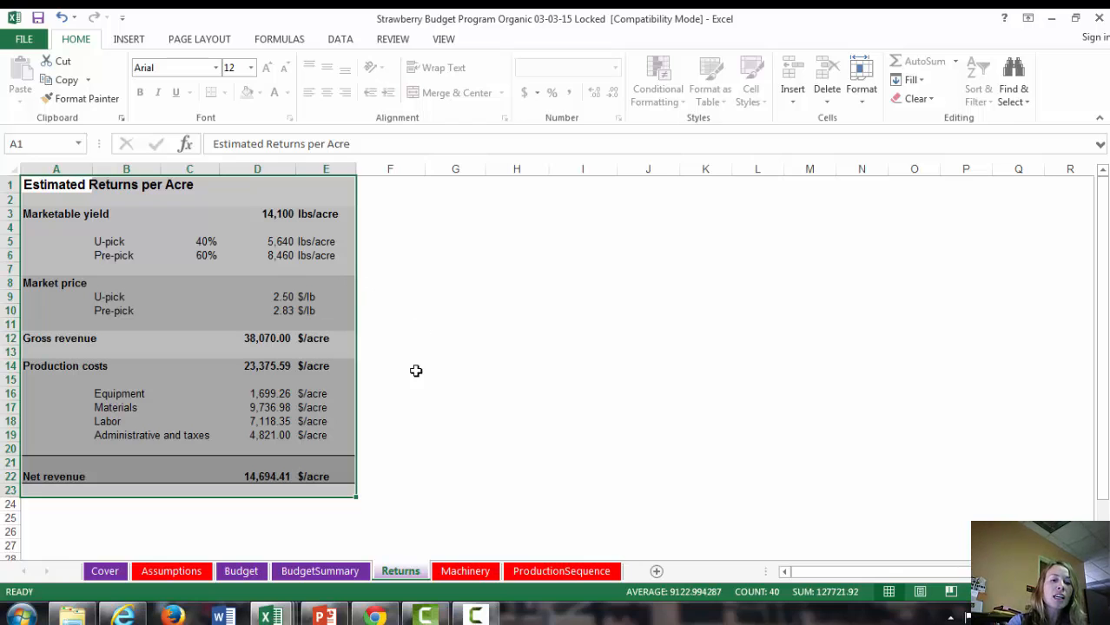
Switch to the Compost budget workbook and review its marketing assumptions and estimated returns per acre.
mouse_move(271, 616)
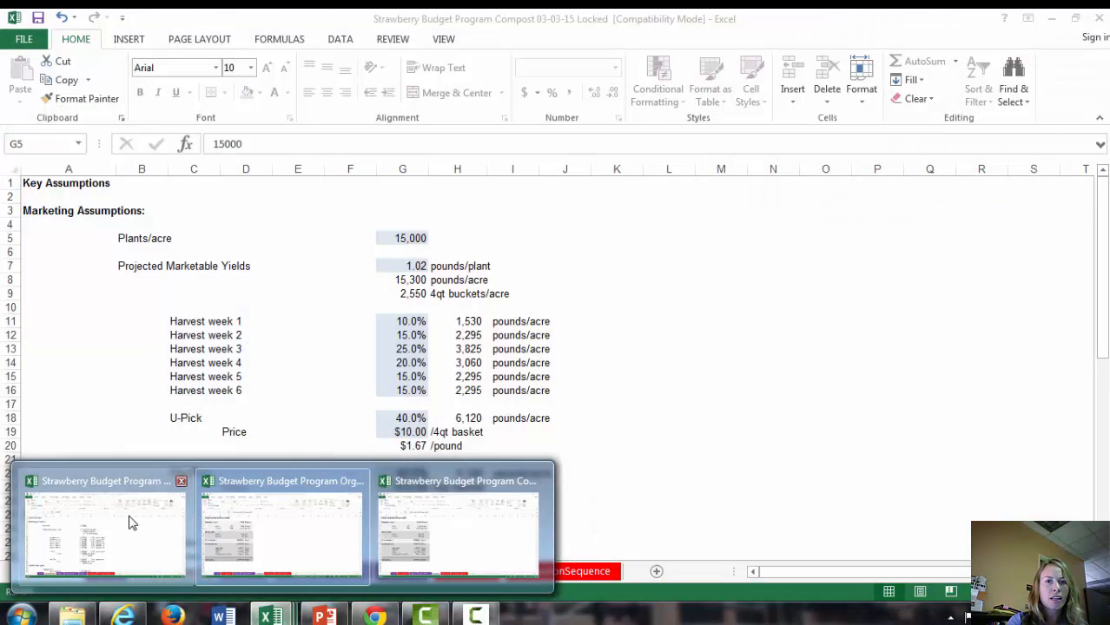
left_click(129, 521)
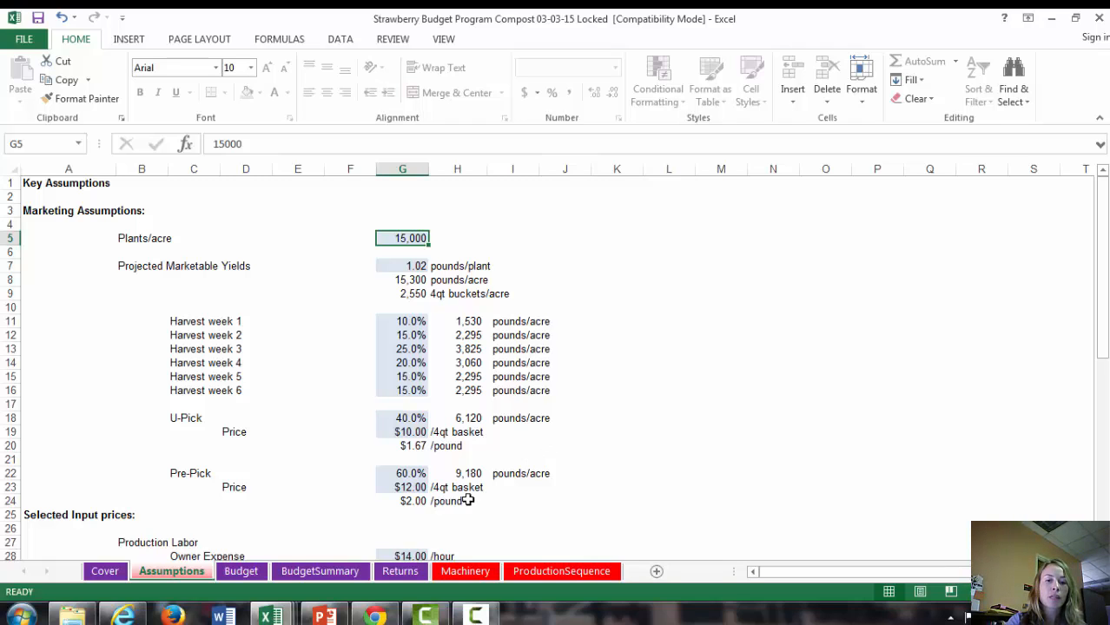
left_click(407, 575)
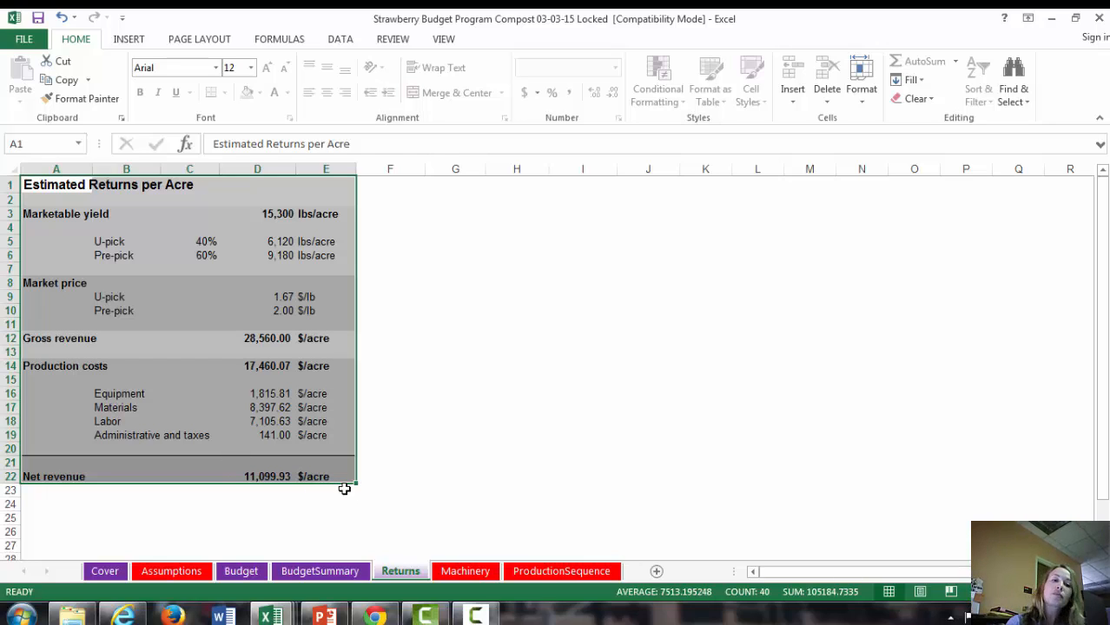
On the Compost workbook's Assumptions sheet, set the U-Pick price to $11.50 and the Pre-Pick price to $13.50 per basket, and check the Returns sheet.
key("ctrl+Page_Up")
key("ctrl+Page_Up")
key("ctrl+Page_Up")
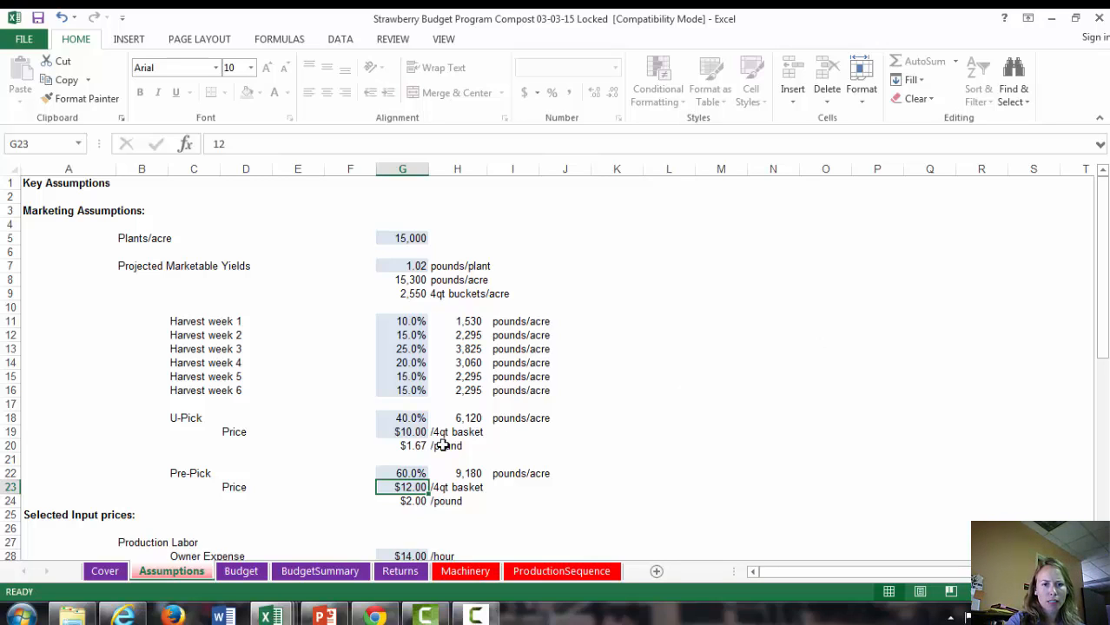
left_click(405, 433)
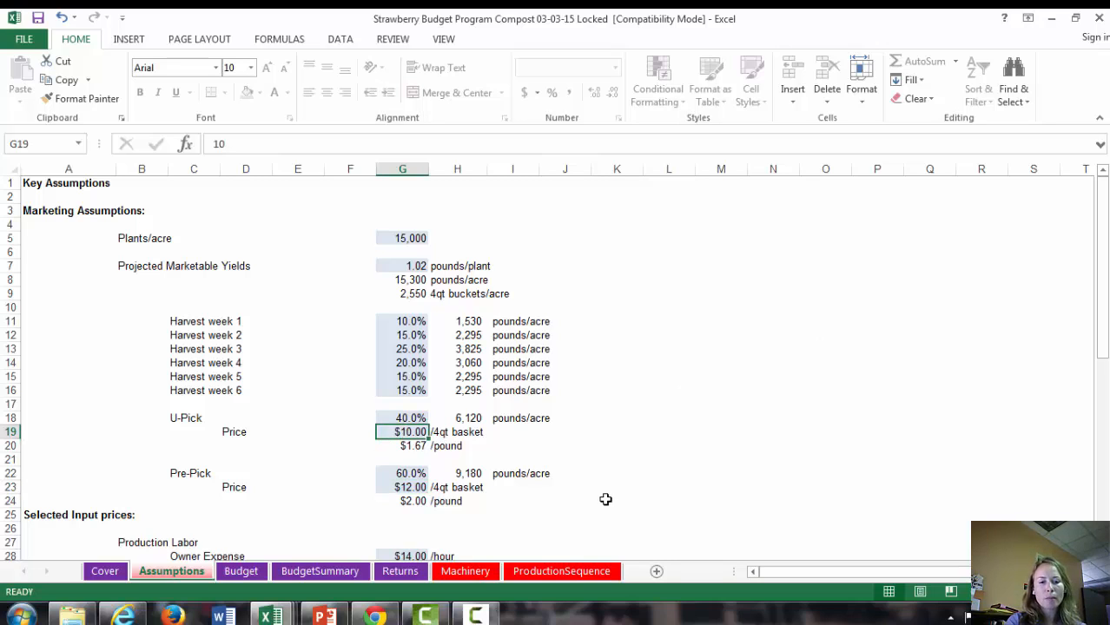
type("11.50")
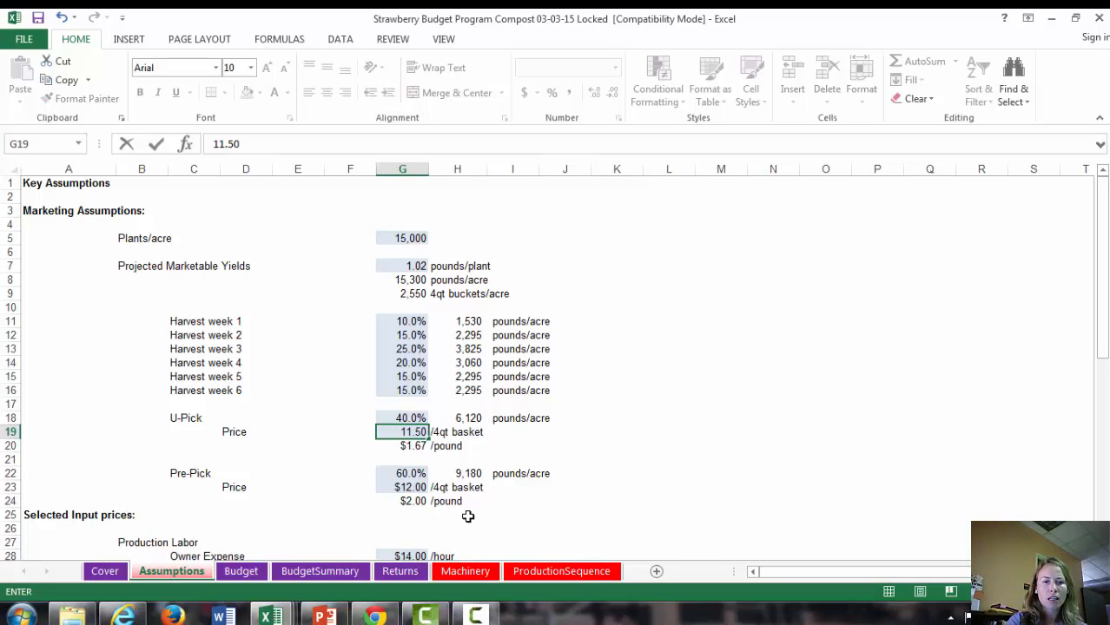
left_click(411, 488)
type("13.5")
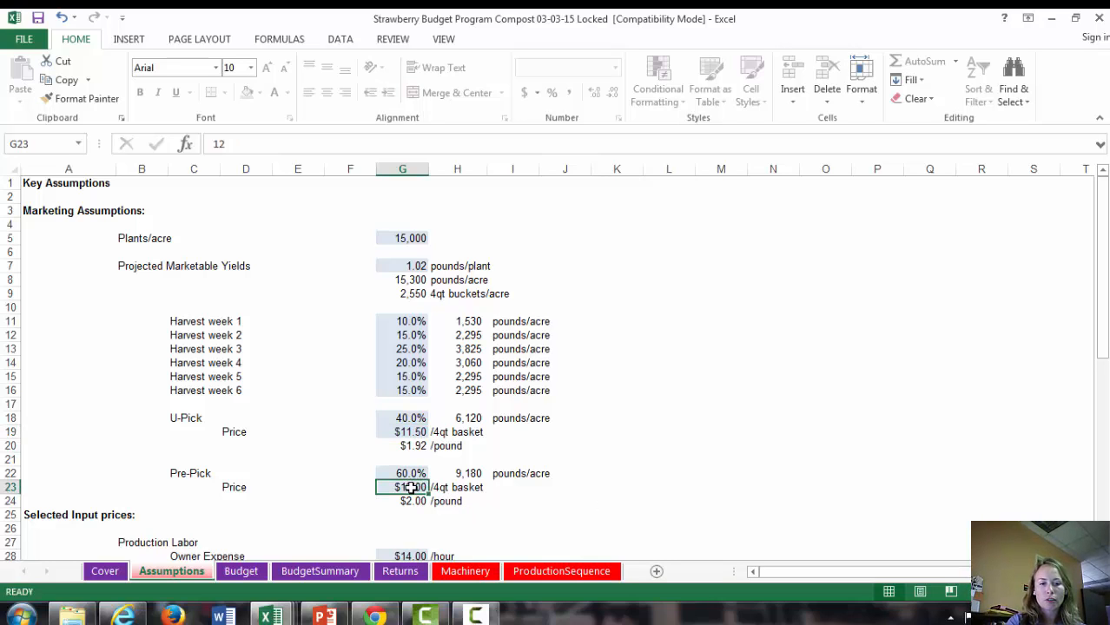
type("0")
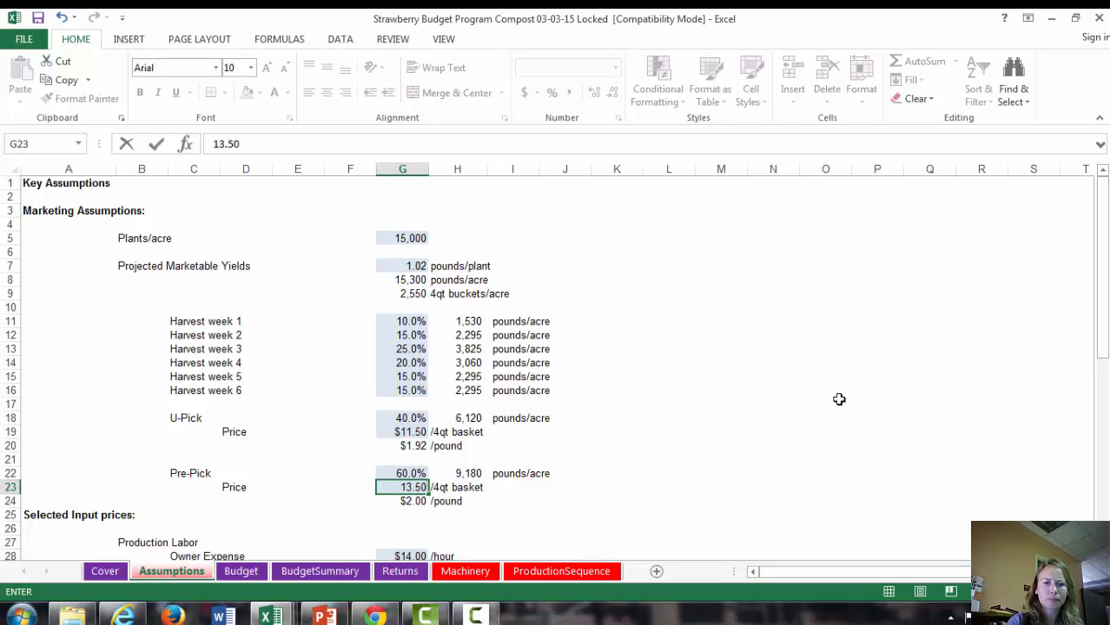
key("ctrl+Return")
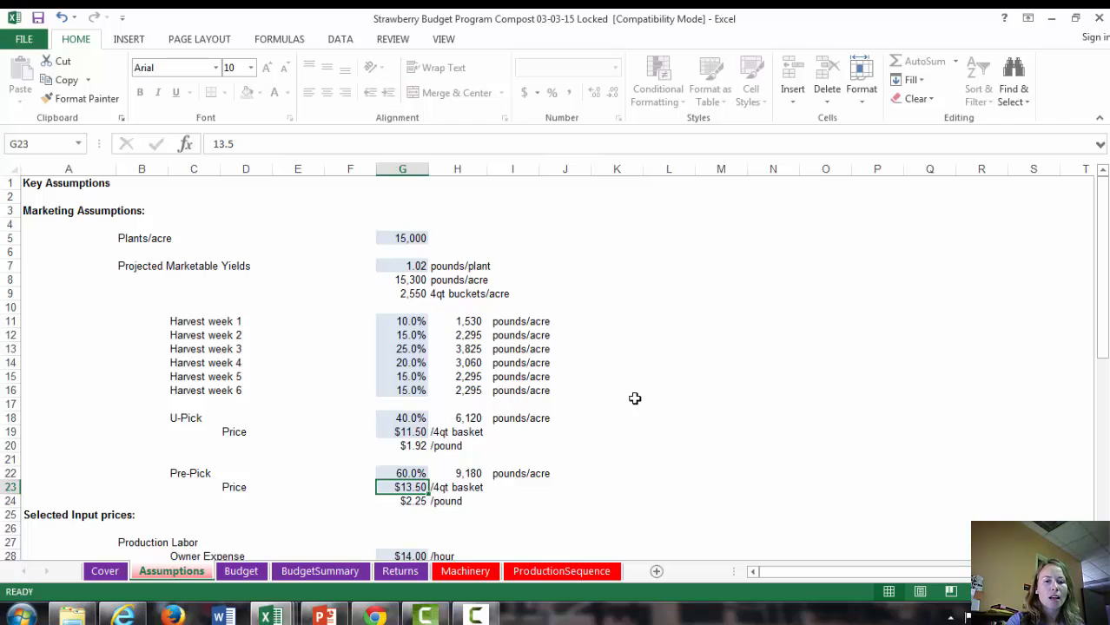
left_click(402, 572)
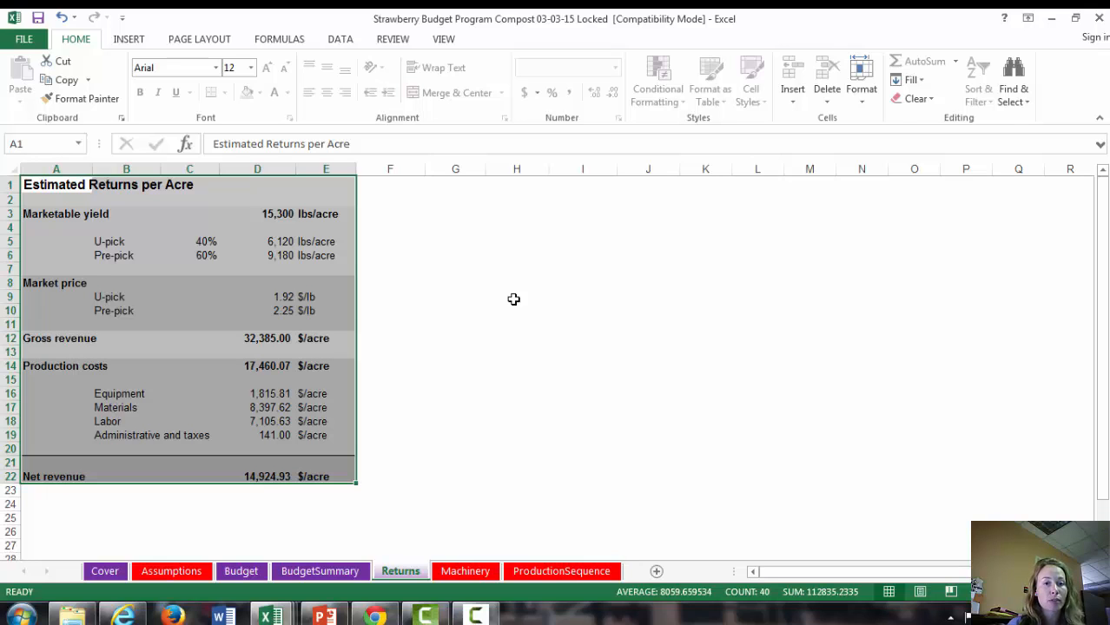
Open the ProductionSequence sheet of the Compost workbook to examine the per-acre operations and costs.
left_click(562, 571)
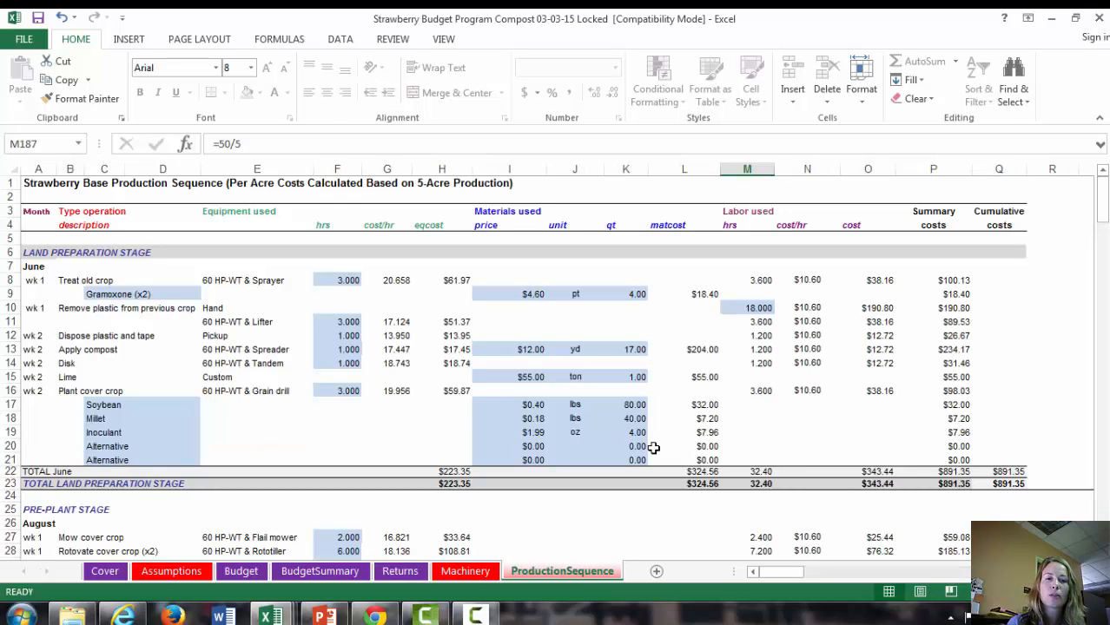